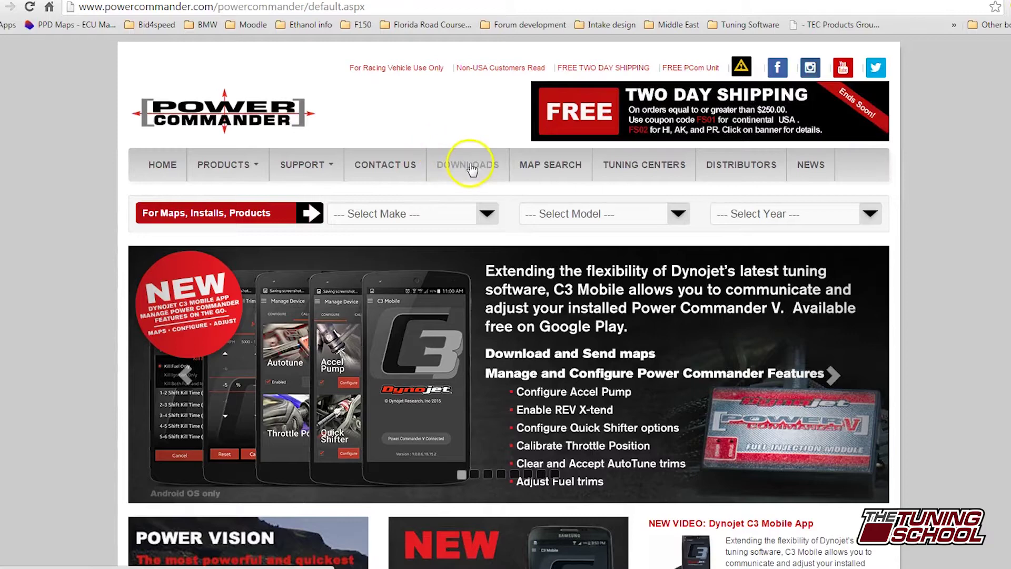
Step: Browse the site's Power Commander V software downloads and start the m20-015-all.exe installer download
{"action": "left_click", "coordinate": [470, 164]}
{"action": "scroll", "coordinate": [537, 218], "scroll_direction": "down", "scroll_amount": 3}
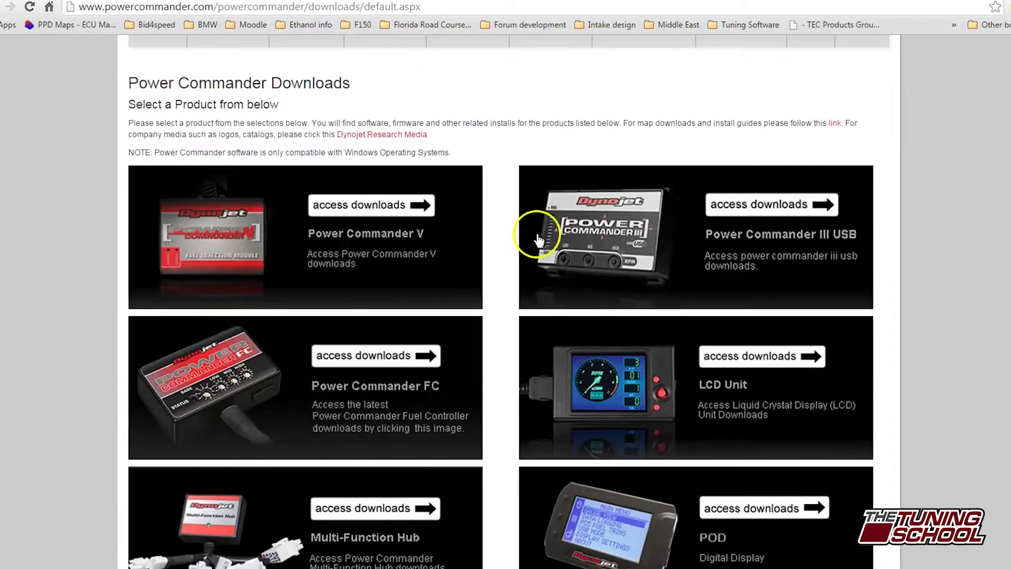
{"action": "left_click", "coordinate": [358, 206]}
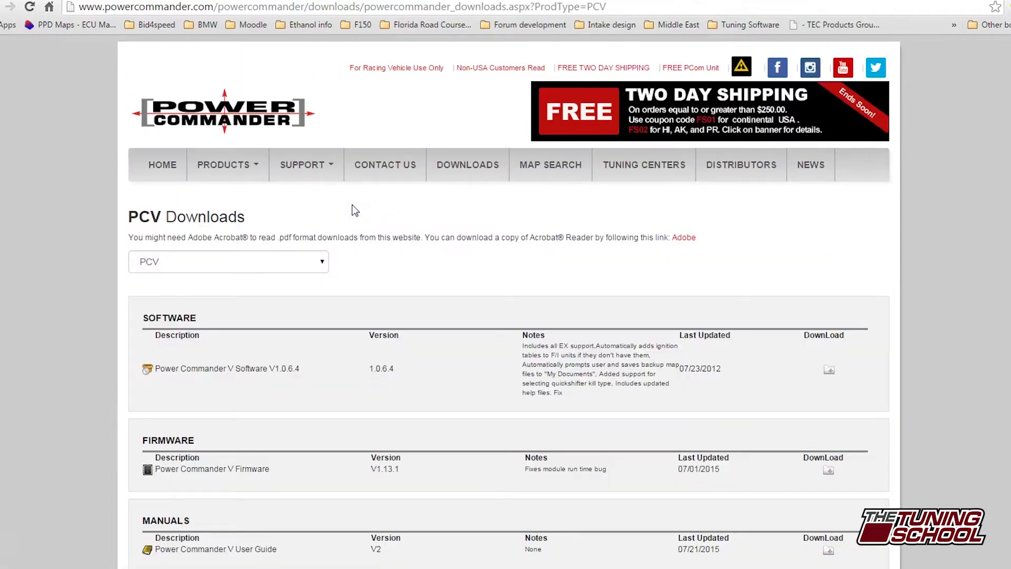
{"action": "scroll", "coordinate": [795, 247], "scroll_direction": "down", "scroll_amount": 3}
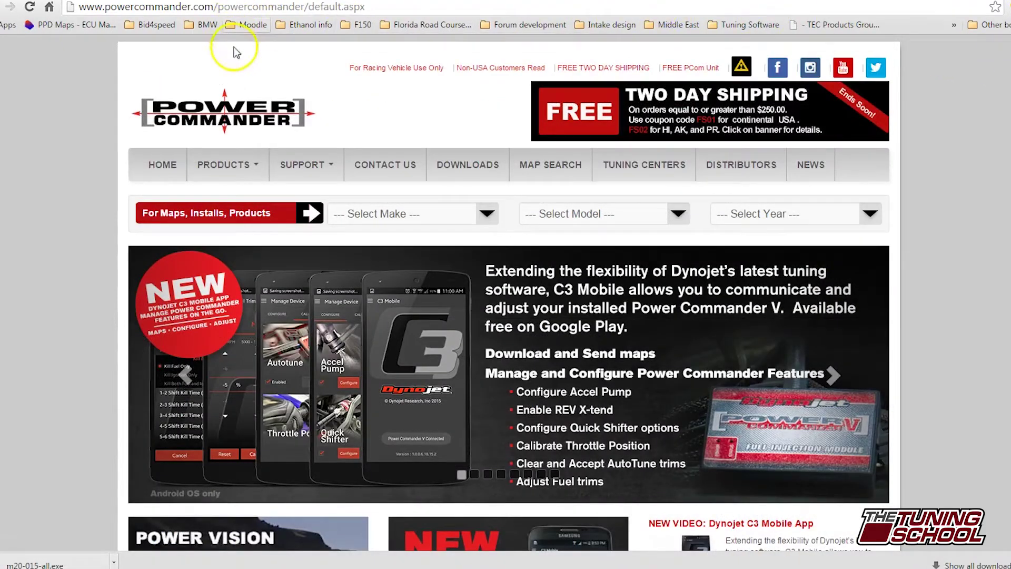
Step: Select make Suzuki, model C90 & C90 SE and year 2006 in the bike finder
{"action": "left_click", "coordinate": [487, 214]}
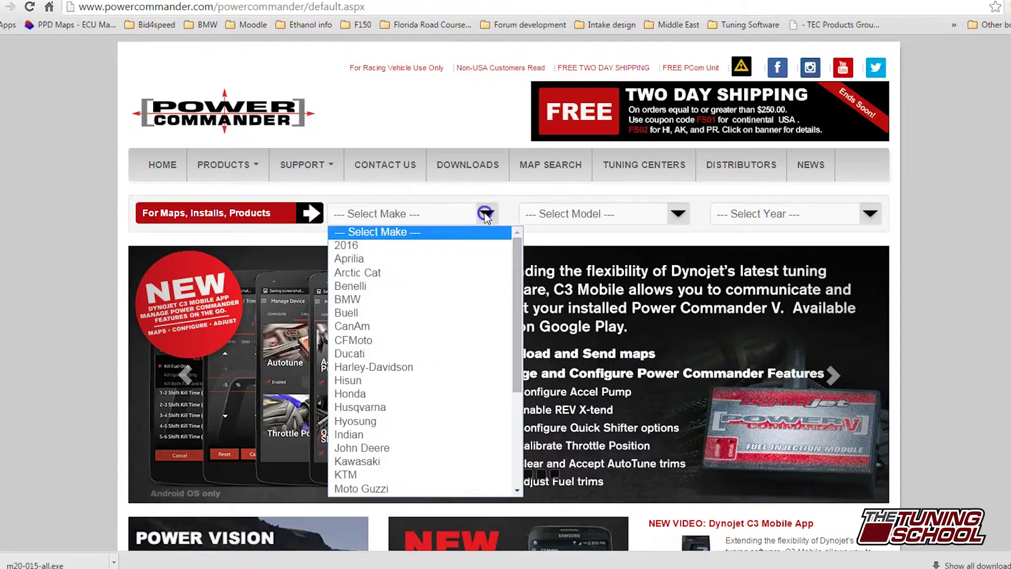
{"action": "left_click_drag", "start_coordinate": [521, 275], "coordinate": [517, 372]}
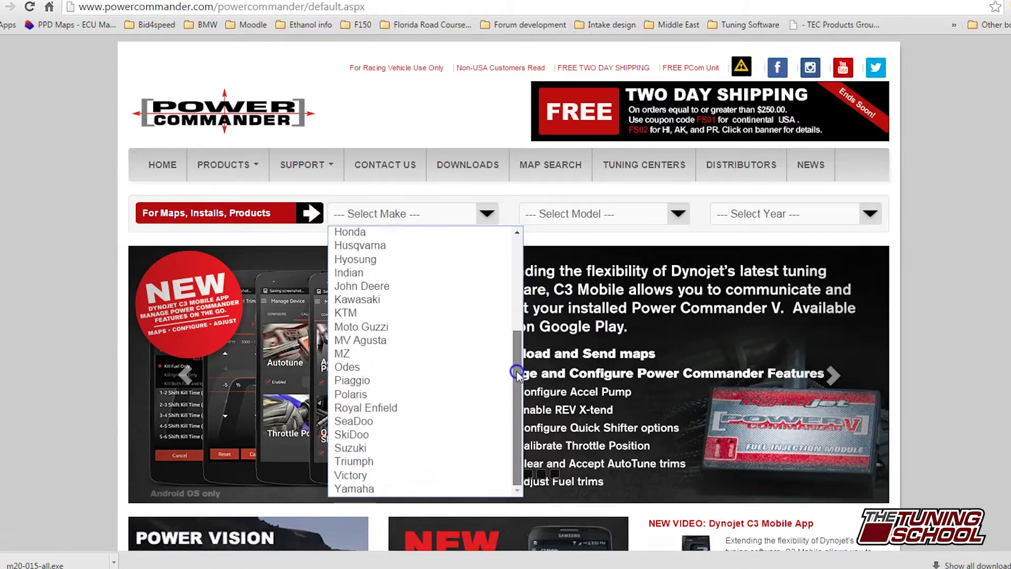
{"action": "left_click", "coordinate": [424, 448]}
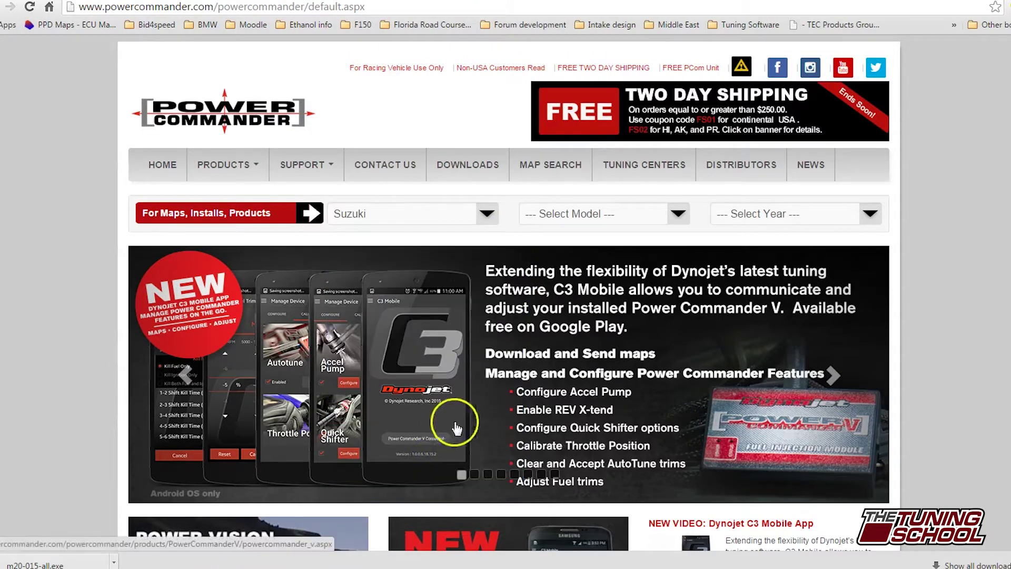
{"action": "left_click", "coordinate": [678, 216]}
{"action": "left_click_drag", "start_coordinate": [708, 276], "coordinate": [708, 415]}
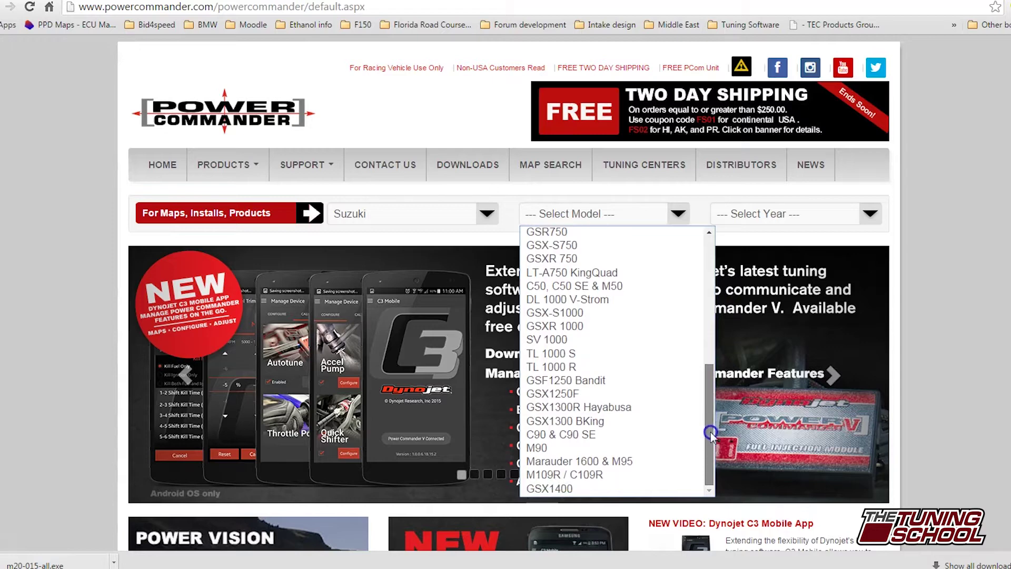
{"action": "left_click", "coordinate": [567, 436]}
{"action": "left_click", "coordinate": [857, 229]}
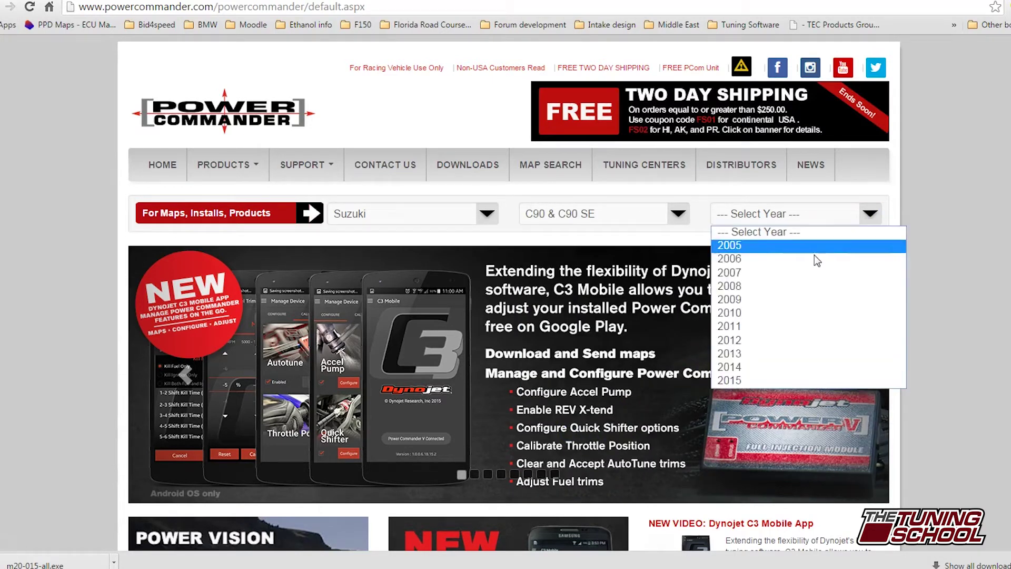
{"action": "left_click", "coordinate": [805, 260]}
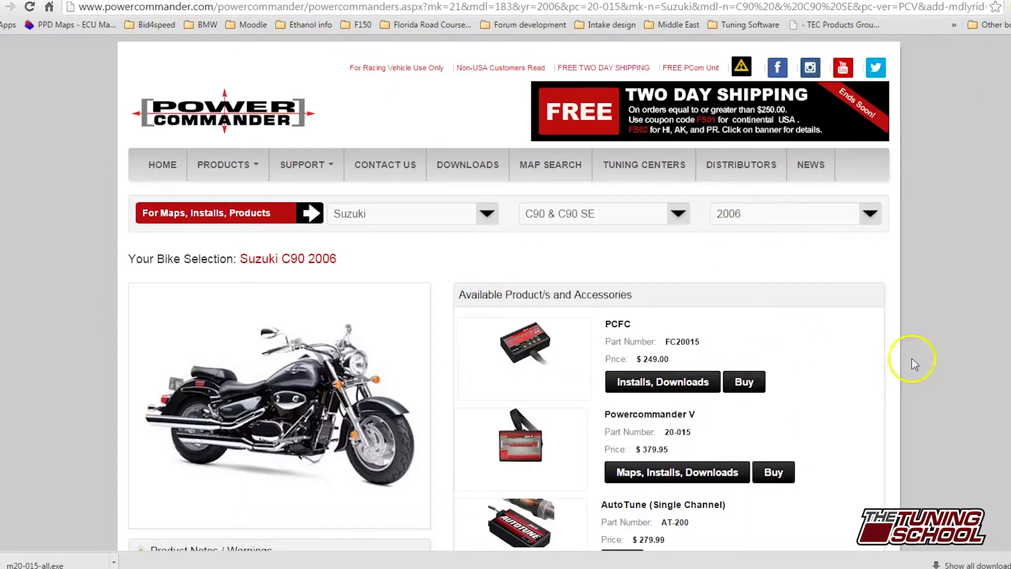
Step: Open the Power Commander V Maps, Installs, Downloads page for this bike
{"action": "scroll", "coordinate": [934, 314], "scroll_direction": "down", "scroll_amount": 3}
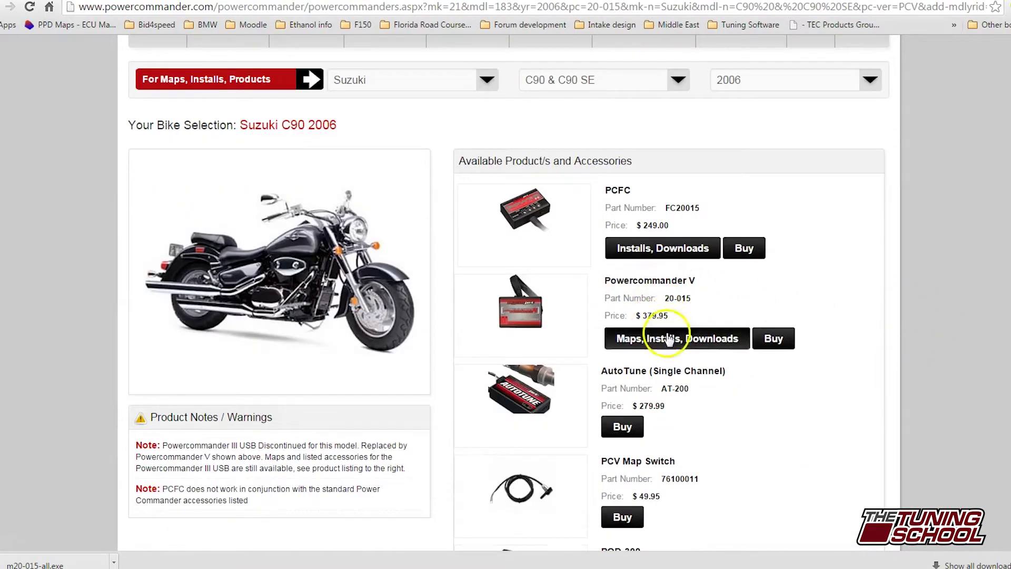
{"action": "left_click", "coordinate": [688, 342]}
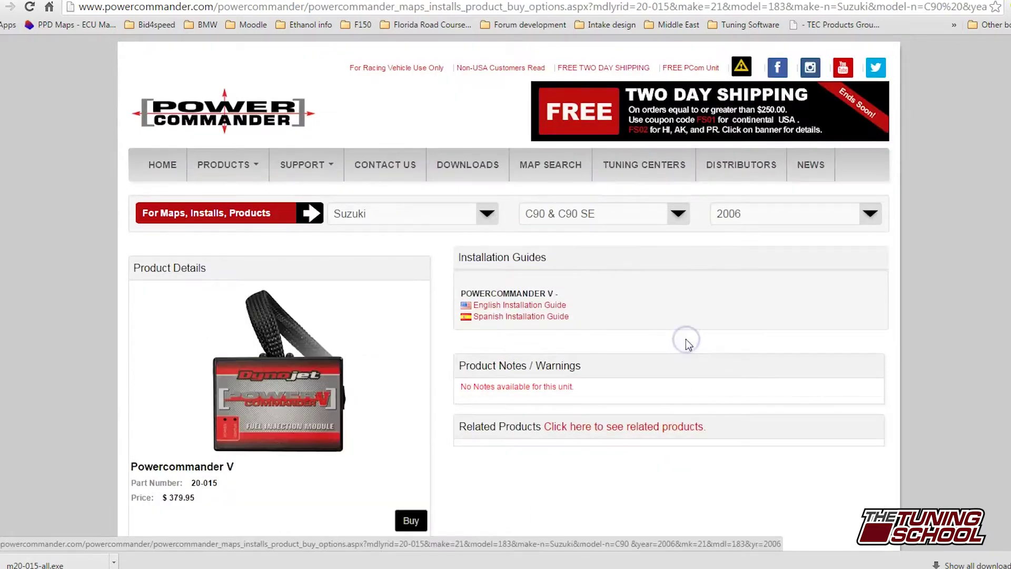
{"action": "scroll", "coordinate": [944, 223], "scroll_direction": "down", "scroll_amount": 5}
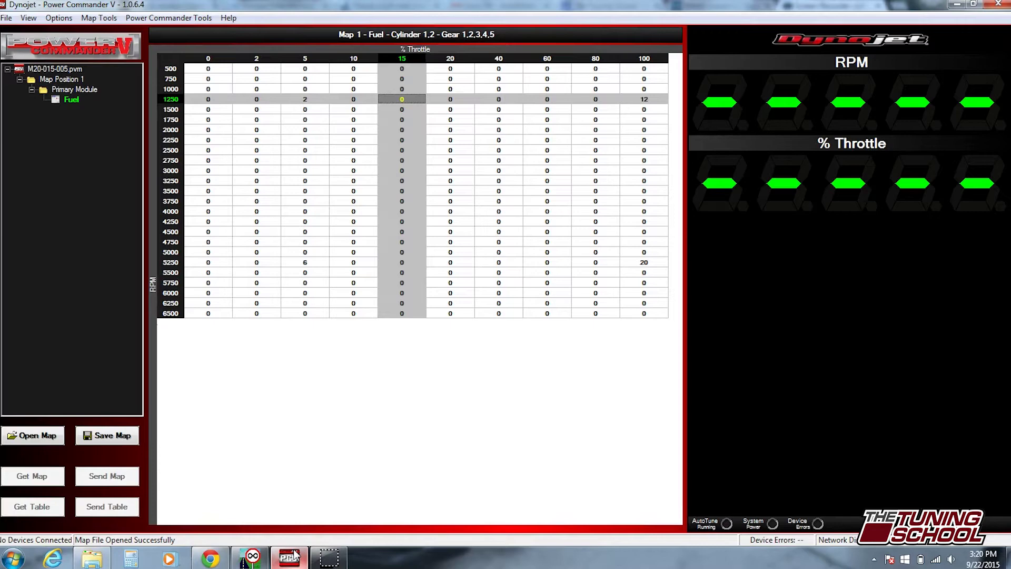
Step: Move through the fuel table's 5% throttle column from 1250 RPM down to the 6500 RPM row
{"action": "key", "text": "Down"}
{"action": "key", "text": "Down"}
{"action": "key", "text": "Left"}
{"action": "key", "text": "Left"}
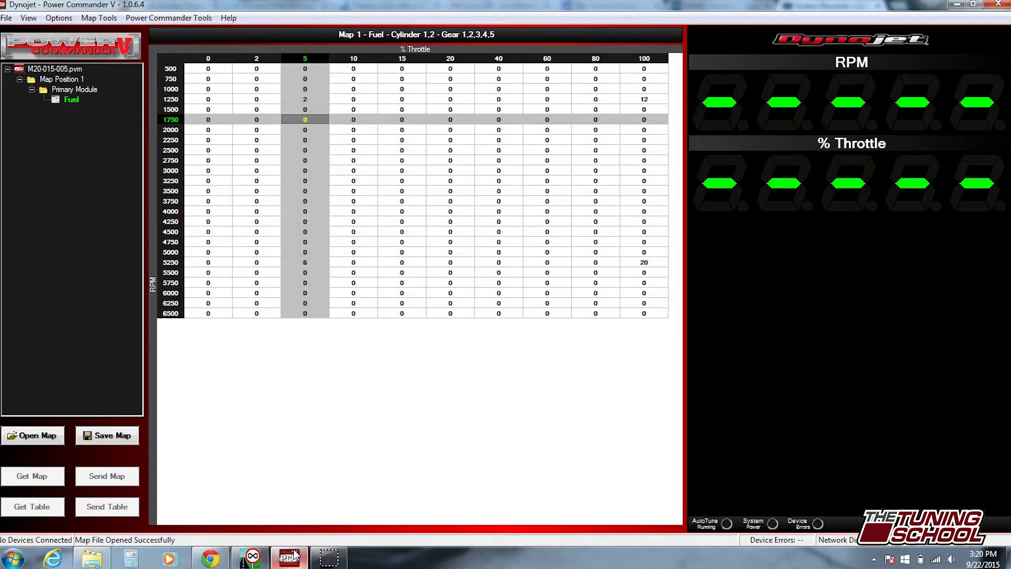
{"action": "key", "text": "Up"}
{"action": "key", "text": "Up"}
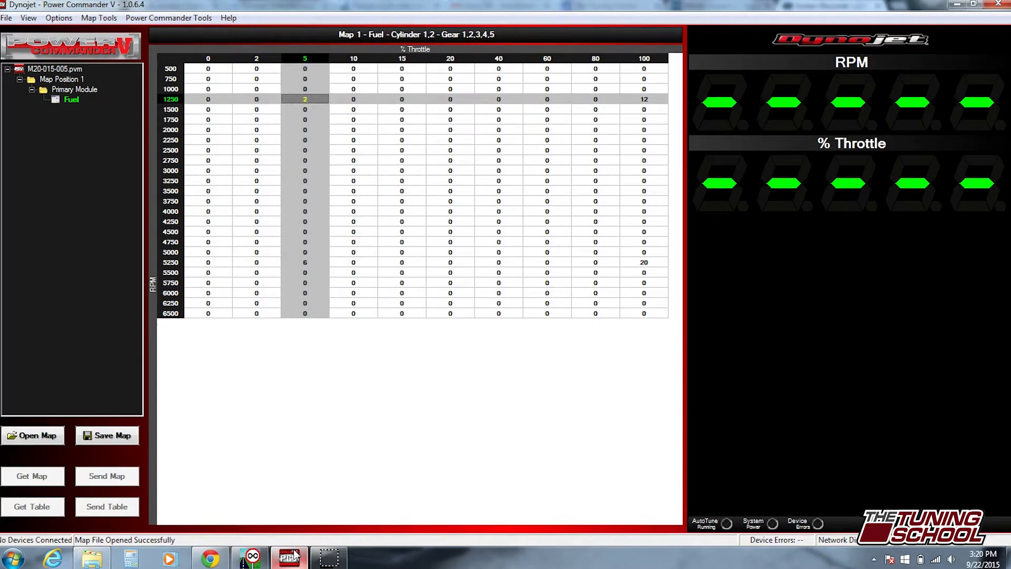
{"action": "key", "text": "Down"}
{"action": "key", "text": "Down"}
{"action": "key", "text": "Down"}
{"action": "key", "text": "Down"}
{"action": "key", "text": "Down"}
{"action": "key", "text": "Down"}
{"action": "key", "text": "Down"}
{"action": "key", "text": "Down"}
{"action": "key", "text": "Down"}
{"action": "key", "text": "Down"}
{"action": "key", "text": "Down"}
{"action": "key", "text": "Down"}
{"action": "key", "text": "Down"}
{"action": "key", "text": "Down"}
{"action": "key", "text": "Down"}
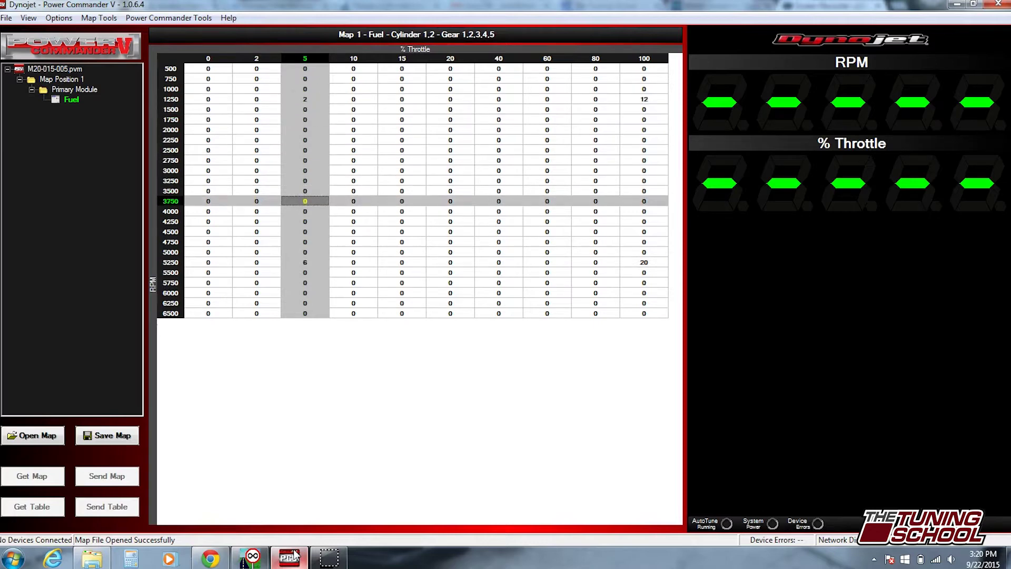
{"action": "key", "text": "Down"}
{"action": "key", "text": "Down"}
{"action": "key", "text": "Down"}
{"action": "key", "text": "Down"}
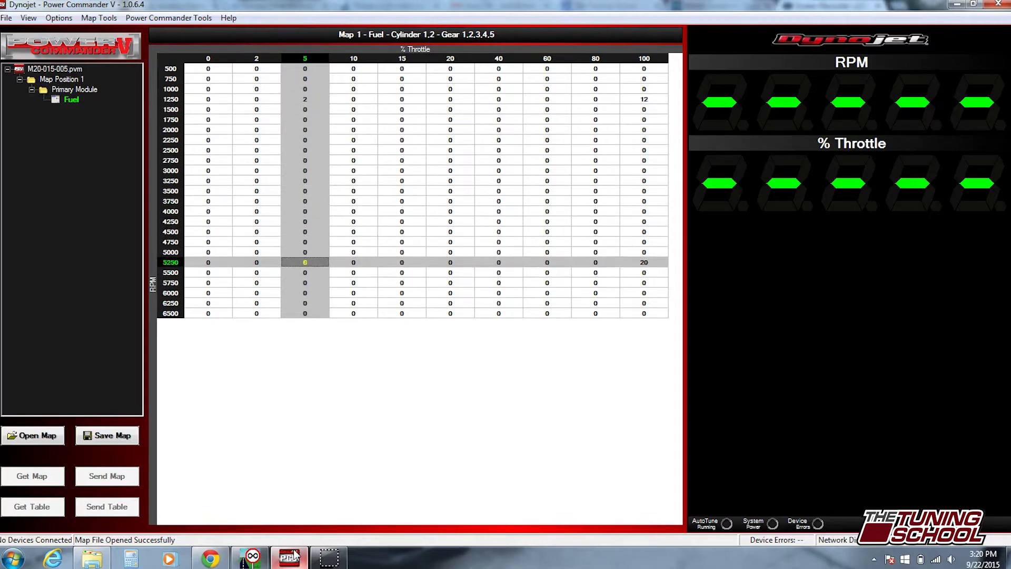
{"action": "key", "text": "Down"}
{"action": "key", "text": "Down"}
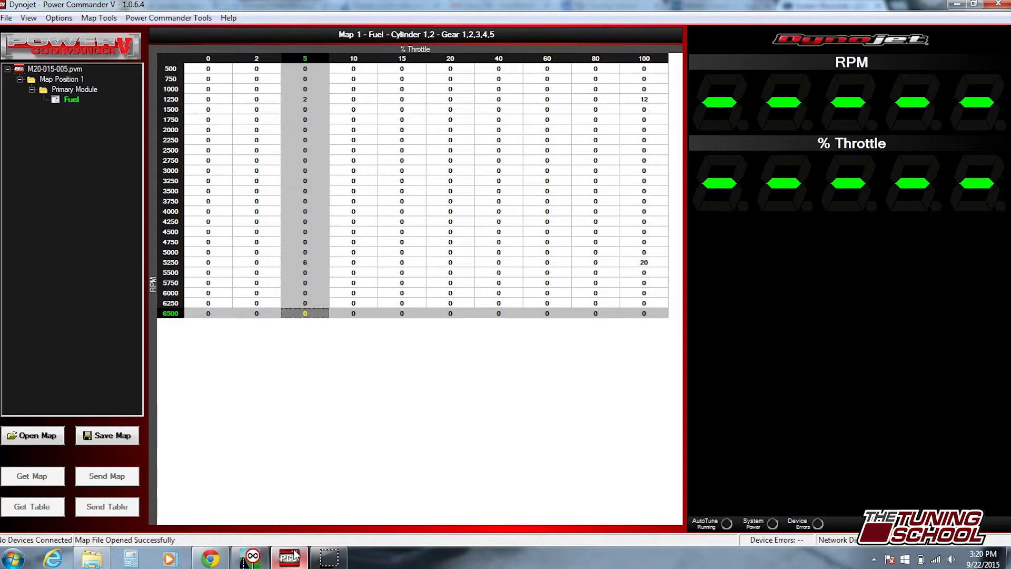
Step: Return up the table and land on the 1500 RPM cell of the 5% throttle column
{"action": "key", "text": "Up"}
{"action": "key", "text": "Up"}
{"action": "key", "text": "Up"}
{"action": "key", "text": "Up"}
{"action": "key", "text": "Up"}
{"action": "key", "text": "Up"}
{"action": "key", "text": "Up"}
{"action": "key", "text": "Up"}
{"action": "key", "text": "Up"}
{"action": "key", "text": "Up"}
{"action": "key", "text": "Up"}
{"action": "key", "text": "Up"}
{"action": "key", "text": "Up"}
{"action": "key", "text": "Up"}
{"action": "key", "text": "Up"}
{"action": "key", "text": "Up"}
{"action": "key", "text": "Up"}
{"action": "key", "text": "Up"}
{"action": "key", "text": "Up"}
{"action": "key", "text": "Up"}
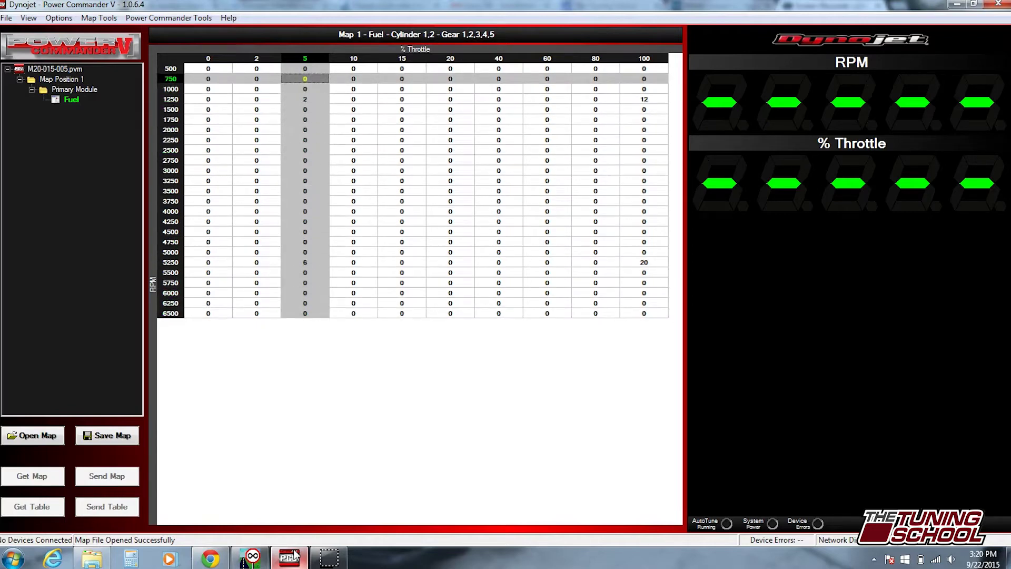
{"action": "key", "text": "Down"}
{"action": "key", "text": "Right"}
{"action": "key", "text": "Right"}
{"action": "key", "text": "Right"}
{"action": "key", "text": "Right"}
{"action": "key", "text": "Right"}
{"action": "key", "text": "Right"}
{"action": "key", "text": "Right"}
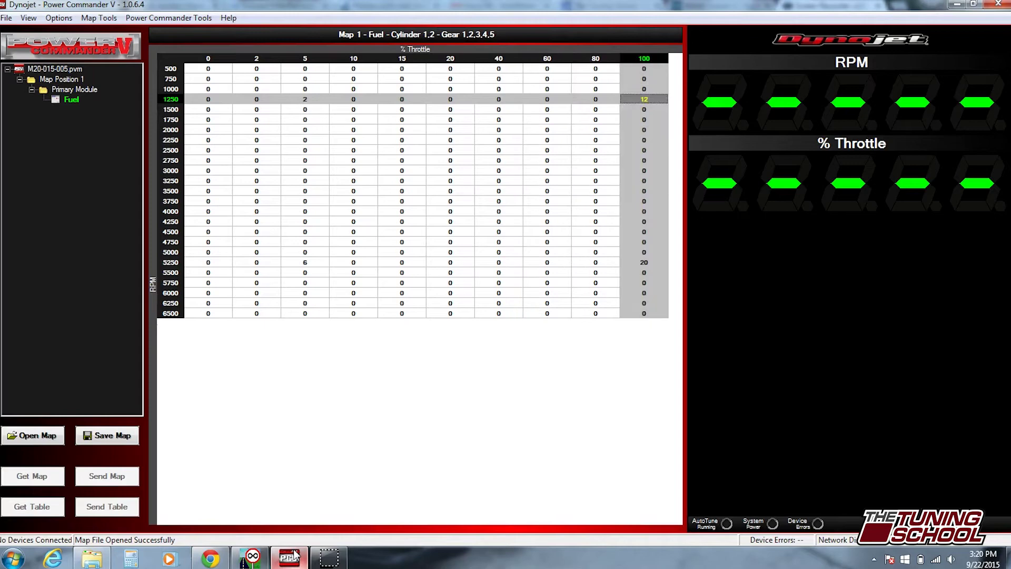
{"action": "key", "text": "Left"}
{"action": "key", "text": "Left"}
{"action": "key", "text": "Left"}
{"action": "key", "text": "Left"}
{"action": "key", "text": "Left"}
{"action": "key", "text": "Left"}
{"action": "key", "text": "Left"}
{"action": "key", "text": "Left"}
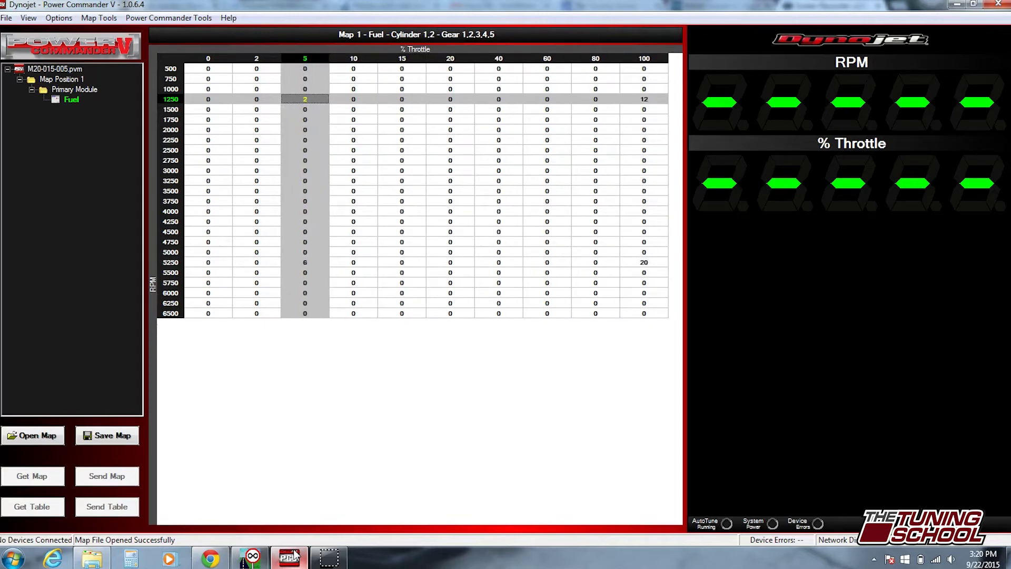
{"action": "key", "text": "Right"}
{"action": "key", "text": "Down"}
{"action": "key", "text": "Down"}
{"action": "key", "text": "Down"}
{"action": "key", "text": "Down"}
{"action": "key", "text": "Down"}
{"action": "key", "text": "Down"}
{"action": "key", "text": "Down"}
{"action": "key", "text": "Down"}
{"action": "key", "text": "Down"}
{"action": "key", "text": "Down"}
{"action": "key", "text": "Down"}
{"action": "key", "text": "Down"}
{"action": "key", "text": "Down"}
{"action": "key", "text": "Down"}
{"action": "key", "text": "Down"}
{"action": "key", "text": "Down"}
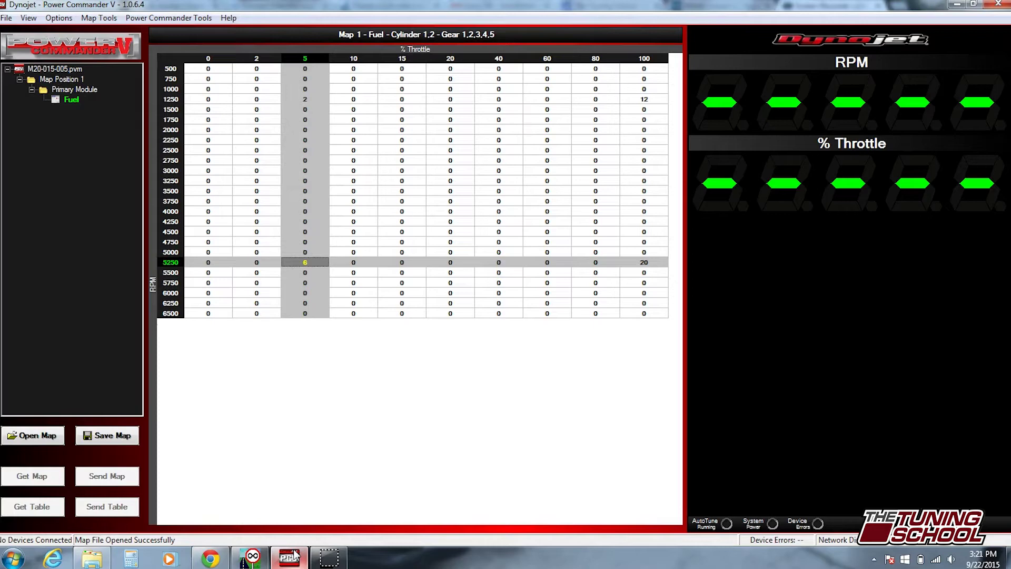
{"action": "key", "text": "Up"}
{"action": "key", "text": "Up"}
{"action": "key", "text": "Up"}
{"action": "key", "text": "Up"}
{"action": "key", "text": "Up"}
{"action": "key", "text": "Up"}
{"action": "key", "text": "Up"}
{"action": "key", "text": "Up"}
{"action": "key", "text": "Up"}
{"action": "key", "text": "Up"}
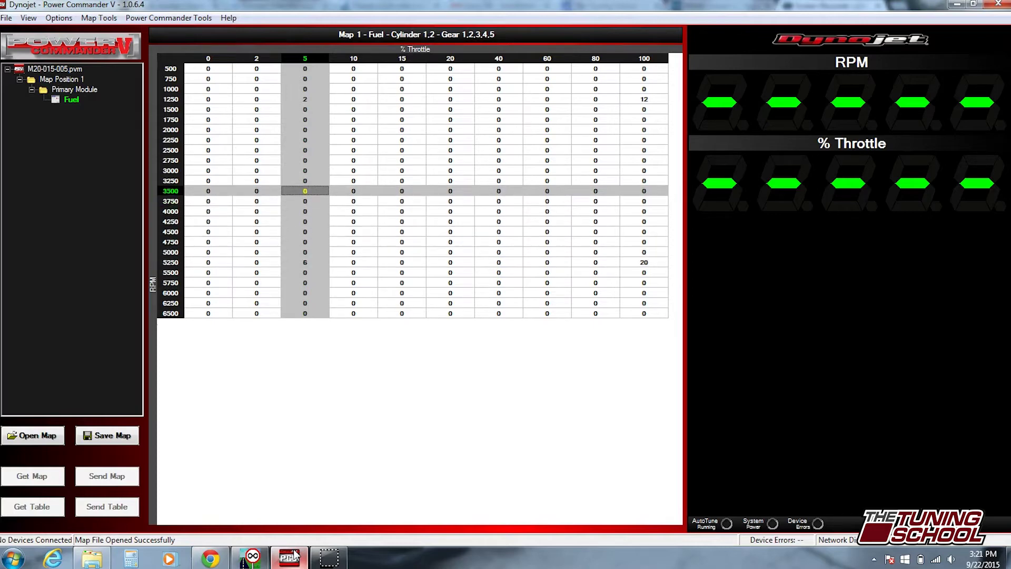
{"action": "key", "text": "Up"}
{"action": "key", "text": "Up"}
{"action": "key", "text": "Up"}
{"action": "key", "text": "Up"}
{"action": "key", "text": "Up"}
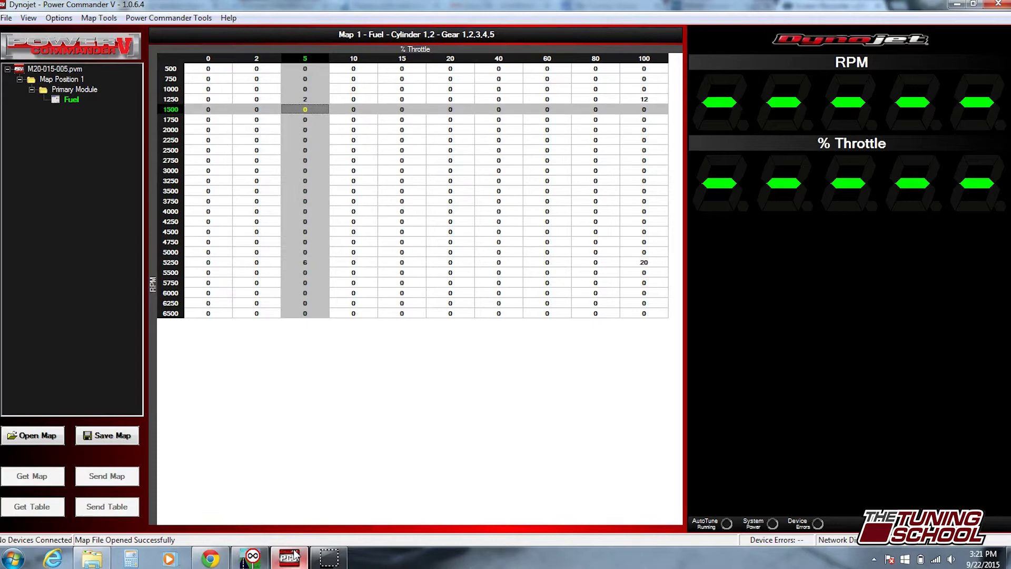
Step: Enter values rising 2, 3, 4, 5 down the 5% throttle column starting at 1500 RPM
{"action": "key", "text": "2"}
{"action": "key", "text": "Down"}
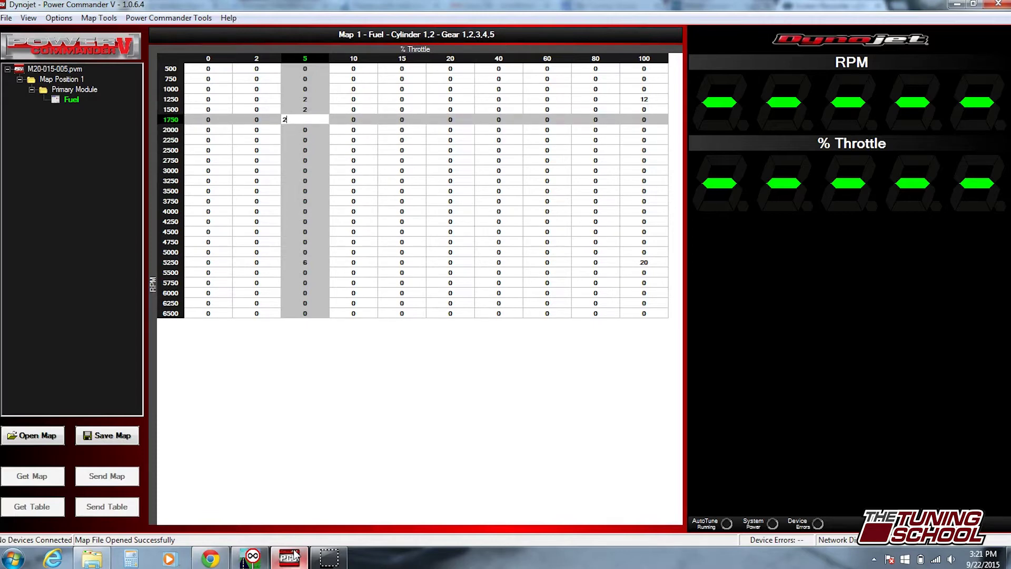
{"action": "key", "text": "2"}
{"action": "key", "text": "Down"}
{"action": "key", "text": "2"}
{"action": "key", "text": "Down"}
{"action": "key", "text": "2"}
{"action": "key", "text": "Down"}
{"action": "key", "text": "2"}
{"action": "key", "text": "Down"}
{"action": "key", "text": "3"}
{"action": "key", "text": "Down"}
{"action": "key", "text": "3"}
{"action": "key", "text": "Down"}
{"action": "key", "text": "3"}
{"action": "key", "text": "Down"}
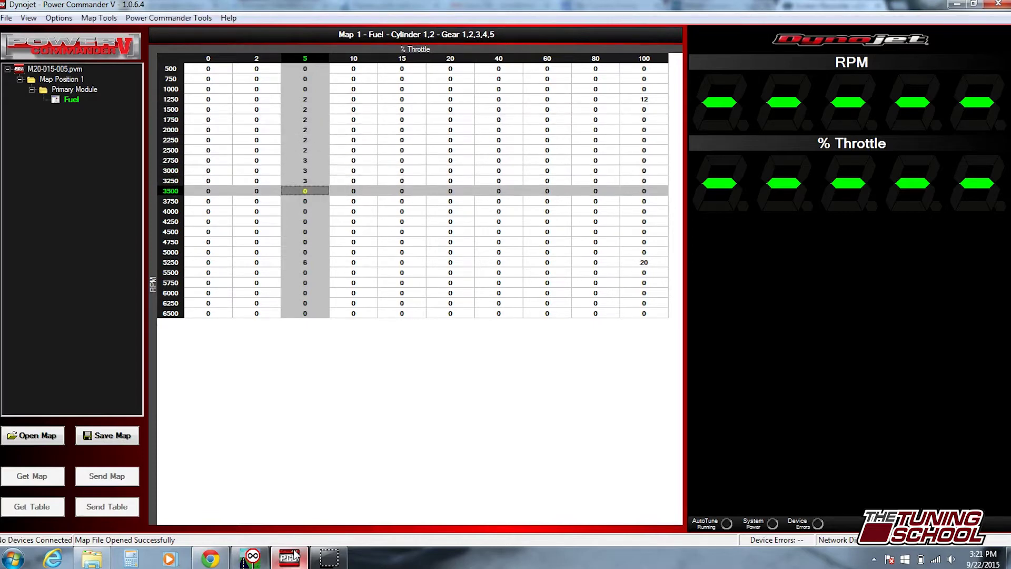
{"action": "key", "text": "3"}
{"action": "key", "text": "Down"}
{"action": "key", "text": "4"}
{"action": "key", "text": "Down"}
{"action": "key", "text": "4"}
{"action": "key", "text": "Down"}
{"action": "key", "text": "4"}
{"action": "key", "text": "Down"}
{"action": "type", "text": "4"}
{"action": "key", "text": "Down"}
{"action": "key", "text": "5"}
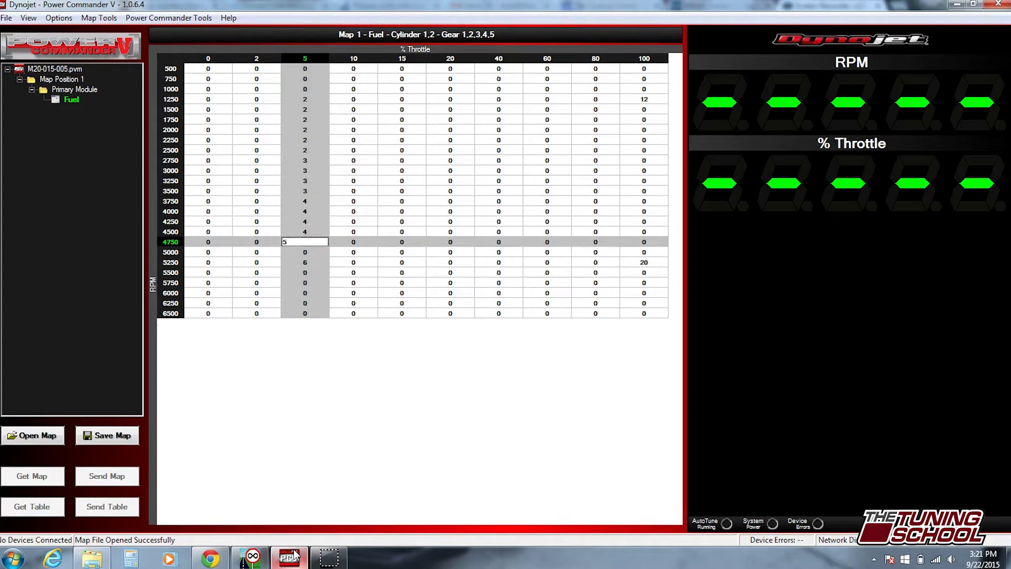
{"action": "key", "text": "Down"}
{"action": "key", "text": "5"}
{"action": "key", "text": "Down"}
{"action": "key", "text": "5"}
{"action": "key", "text": "Down"}
{"action": "type", "text": "6"}
{"action": "key", "text": "Down"}
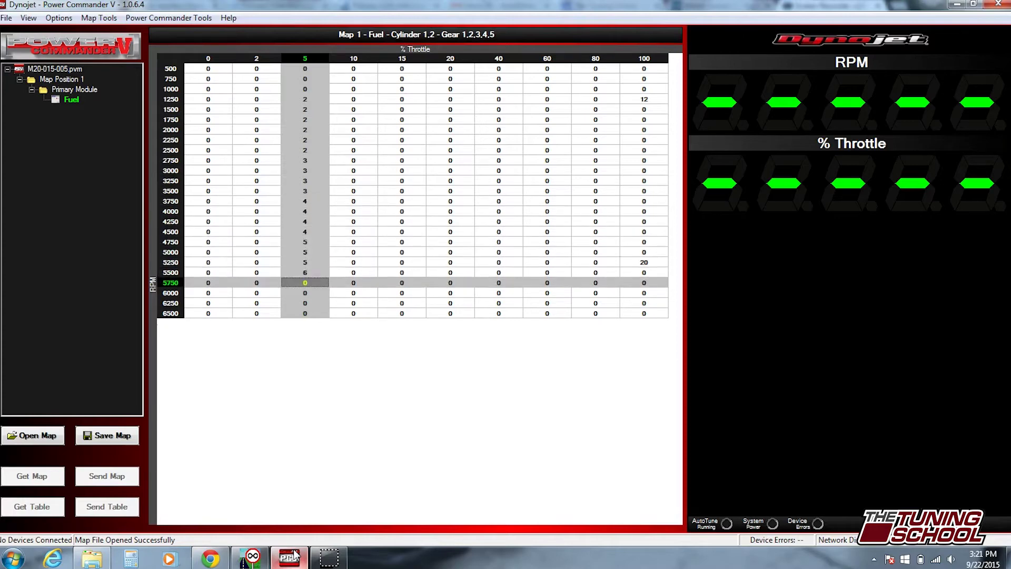
Step: Correct 5250 RPM to 6, then finish the column with 6, 5, 5, 4 to 6500 RPM
{"action": "key", "text": "Up"}
{"action": "key", "text": "Up"}
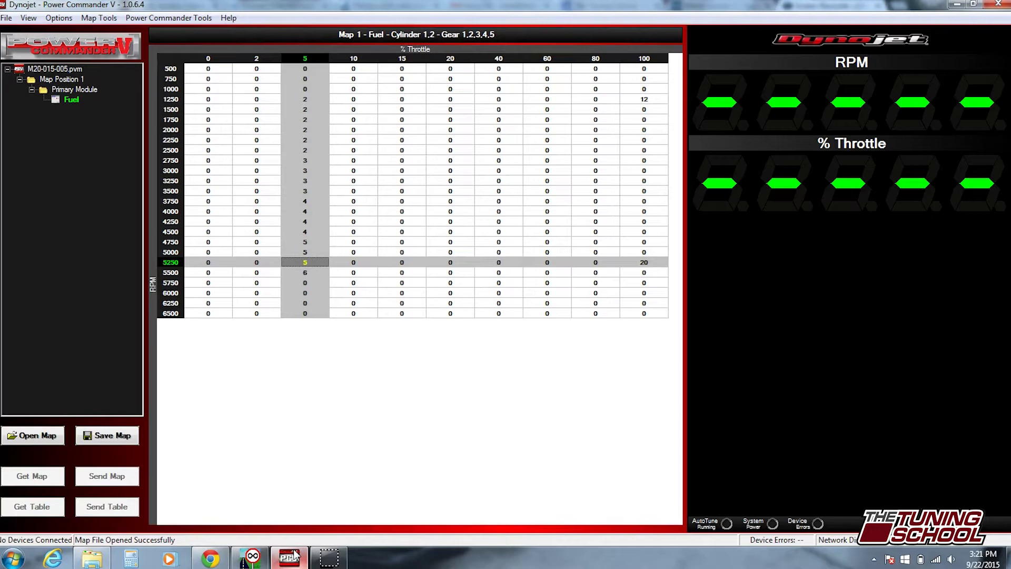
{"action": "type", "text": "6"}
{"action": "key", "text": "Down"}
{"action": "key", "text": "Down"}
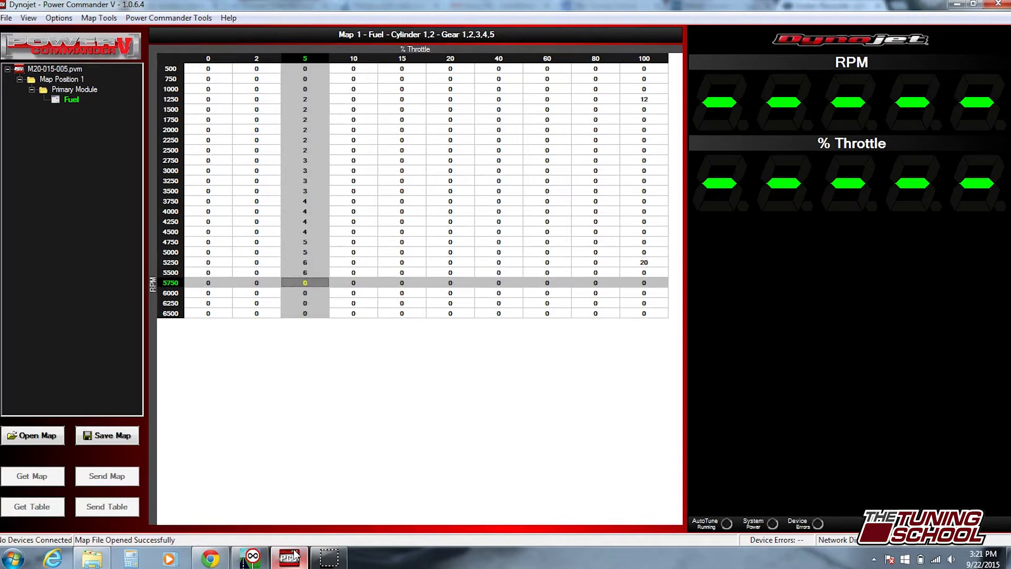
{"action": "type", "text": "6"}
{"action": "key", "text": "Down"}
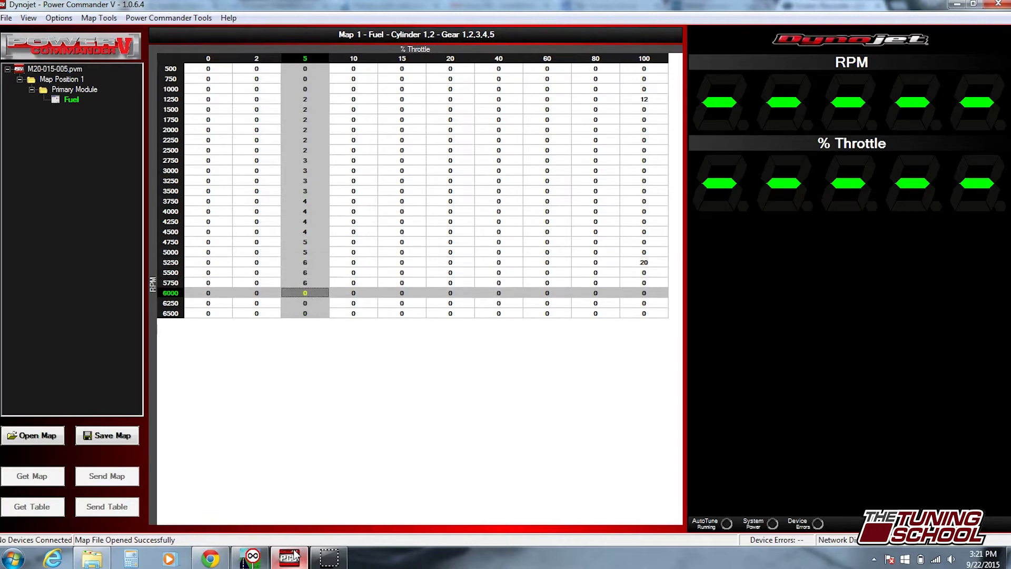
{"action": "type", "text": "5"}
{"action": "key", "text": "Down"}
{"action": "type", "text": "5"}
{"action": "key", "text": "Down"}
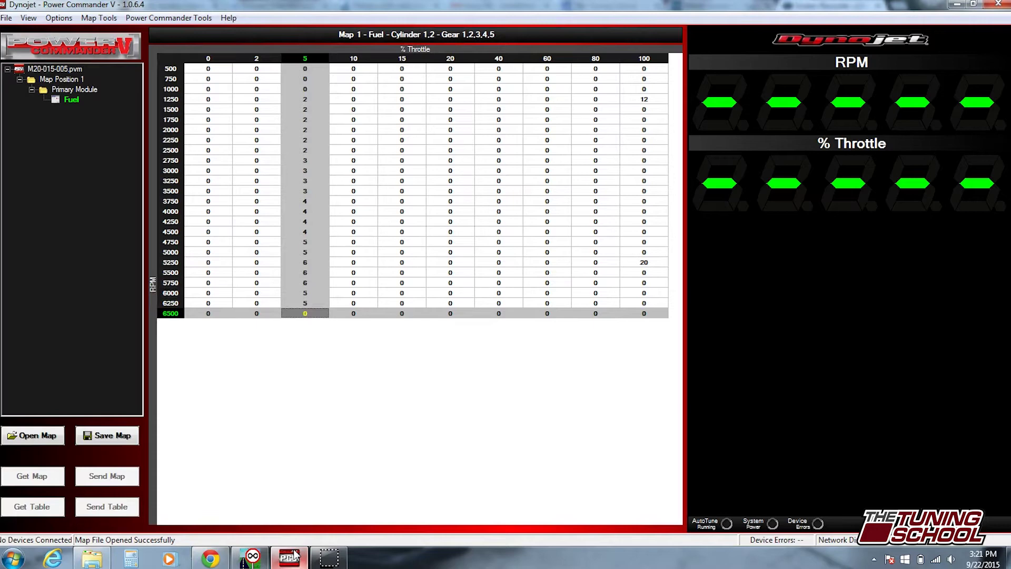
{"action": "type", "text": "4"}
{"action": "key", "text": "Up"}
{"action": "key", "text": "Up"}
{"action": "key", "text": "Up"}
{"action": "key", "text": "Up"}
{"action": "key", "text": "Up"}
{"action": "key", "text": "Up"}
{"action": "key", "text": "Up"}
{"action": "key", "text": "Up"}
{"action": "key", "text": "Up"}
{"action": "key", "text": "Up"}
{"action": "key", "text": "Up"}
{"action": "key", "text": "Up"}
{"action": "key", "text": "Up"}
{"action": "key", "text": "Up"}
{"action": "key", "text": "Up"}
{"action": "key", "text": "Up"}
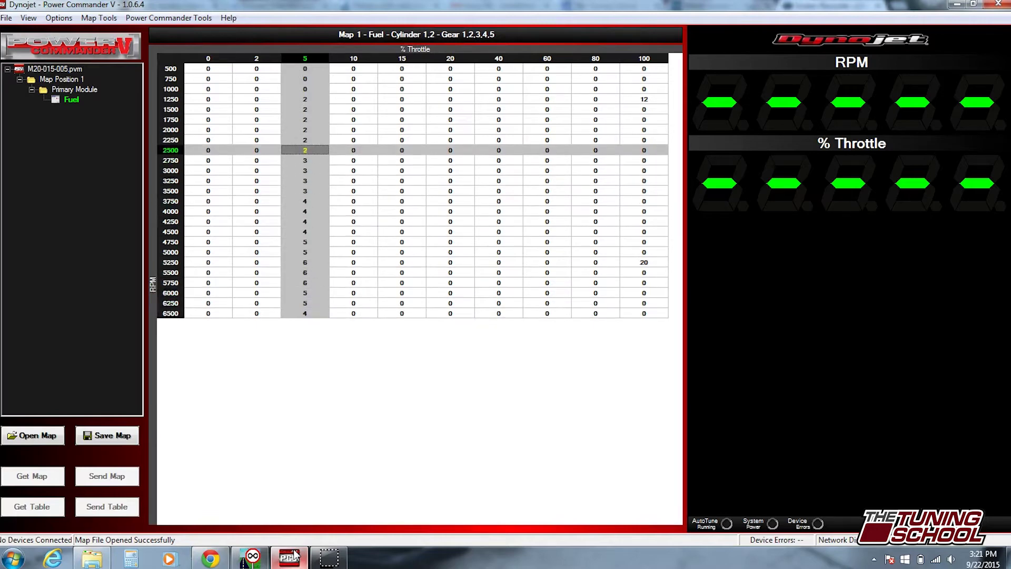
{"action": "key", "text": "Up"}
{"action": "key", "text": "Up"}
{"action": "key", "text": "Up"}
{"action": "key", "text": "Up"}
{"action": "key", "text": "Up"}
{"action": "key", "text": "Up"}
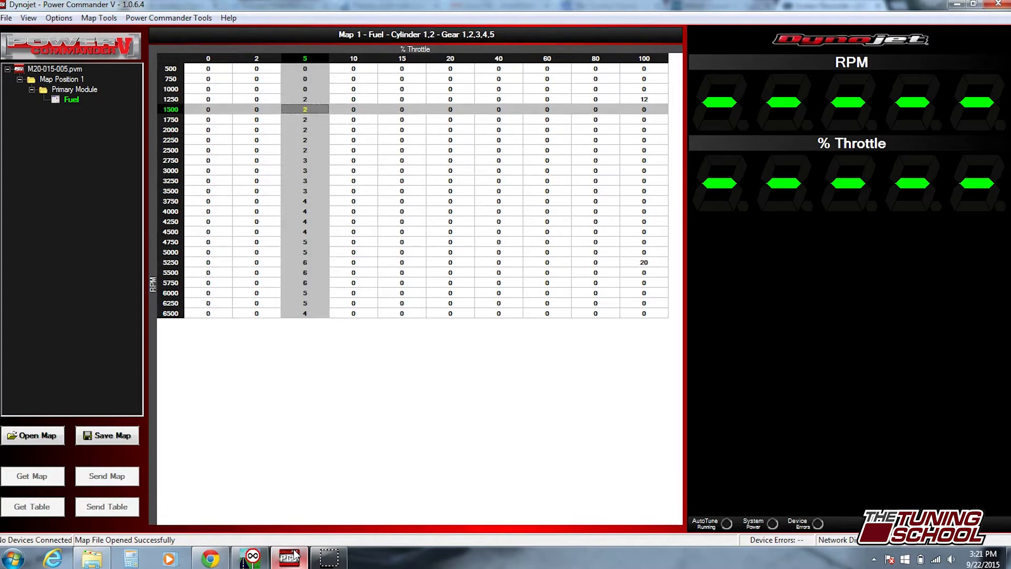
{"action": "key", "text": "Down"}
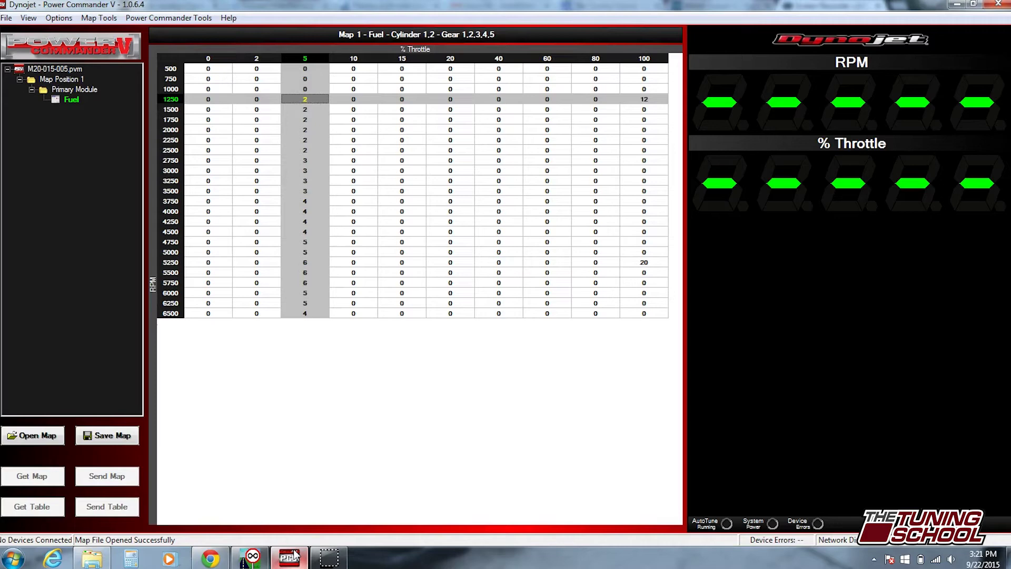
{"action": "key", "text": "Right"}
{"action": "key", "text": "Right"}
{"action": "key", "text": "Right"}
{"action": "key", "text": "Right"}
{"action": "key", "text": "Right"}
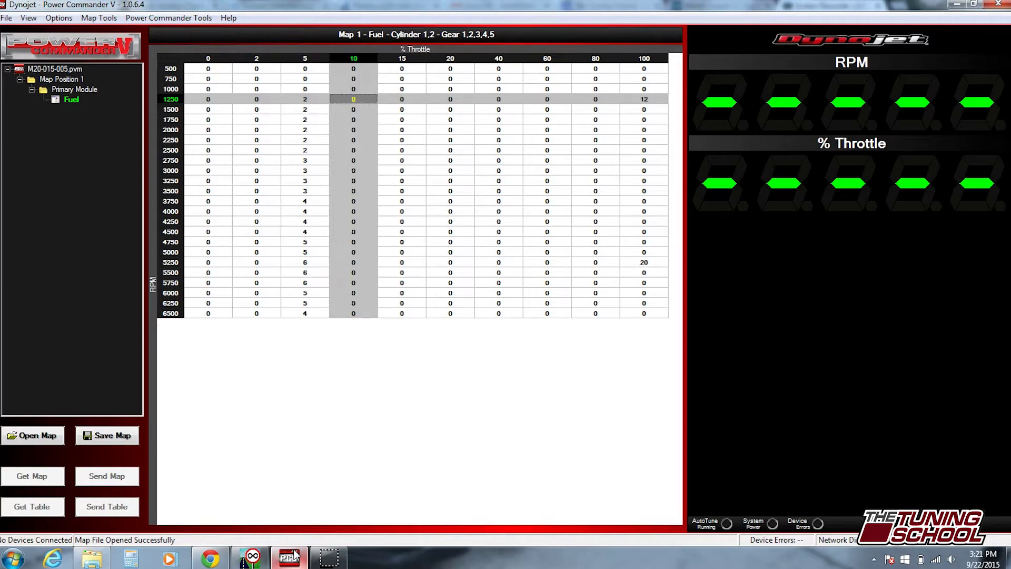
{"action": "key", "text": "Right"}
{"action": "key", "text": "Right"}
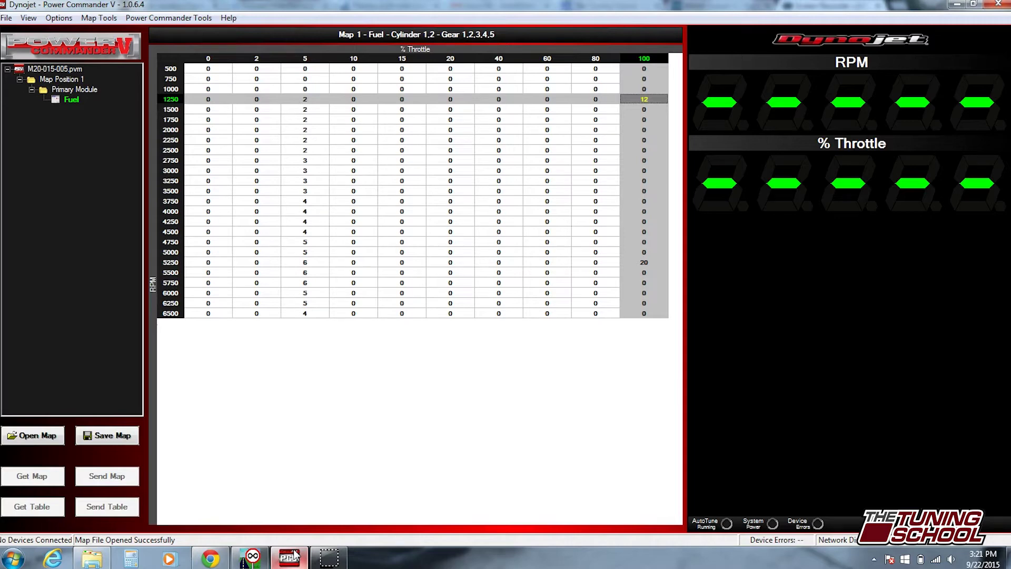
{"action": "key", "text": "Down"}
{"action": "key", "text": "Down"}
{"action": "key", "text": "Down"}
{"action": "key", "text": "Down"}
{"action": "key", "text": "Down"}
{"action": "key", "text": "Down"}
{"action": "key", "text": "Down"}
{"action": "key", "text": "Down"}
{"action": "key", "text": "Down"}
{"action": "key", "text": "Down"}
{"action": "key", "text": "Down"}
{"action": "key", "text": "Down"}
{"action": "key", "text": "Down"}
{"action": "key", "text": "Down"}
{"action": "key", "text": "Down"}
{"action": "key", "text": "Down"}
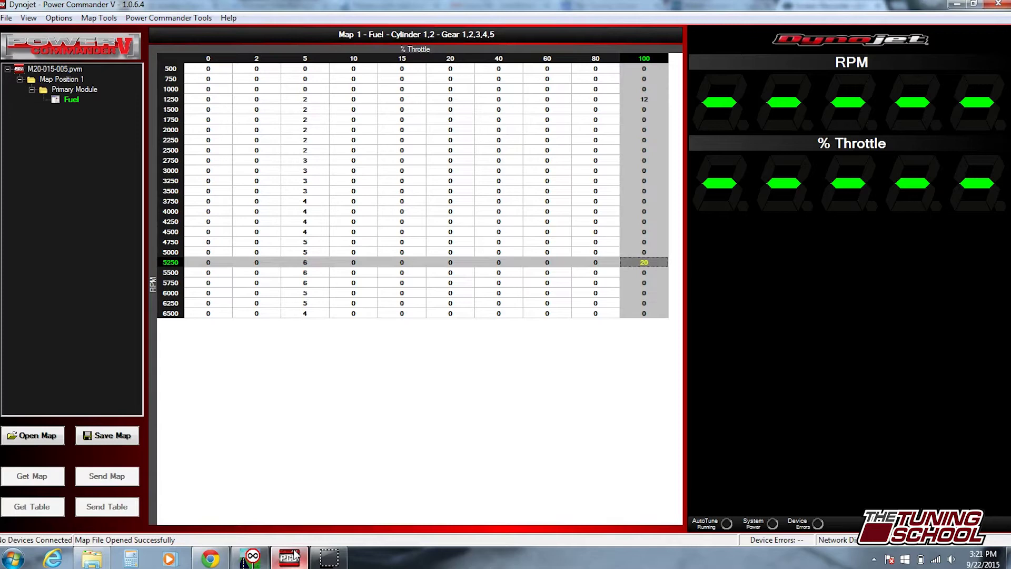
{"action": "key", "text": "Up"}
{"action": "key", "text": "Up"}
{"action": "key", "text": "Up"}
{"action": "key", "text": "Up"}
{"action": "key", "text": "Up"}
{"action": "key", "text": "Up"}
{"action": "key", "text": "Up"}
{"action": "key", "text": "Up"}
{"action": "key", "text": "Up"}
{"action": "key", "text": "Up"}
{"action": "key", "text": "Up"}
{"action": "key", "text": "Up"}
{"action": "key", "text": "Up"}
{"action": "key", "text": "Up"}
{"action": "key", "text": "Up"}
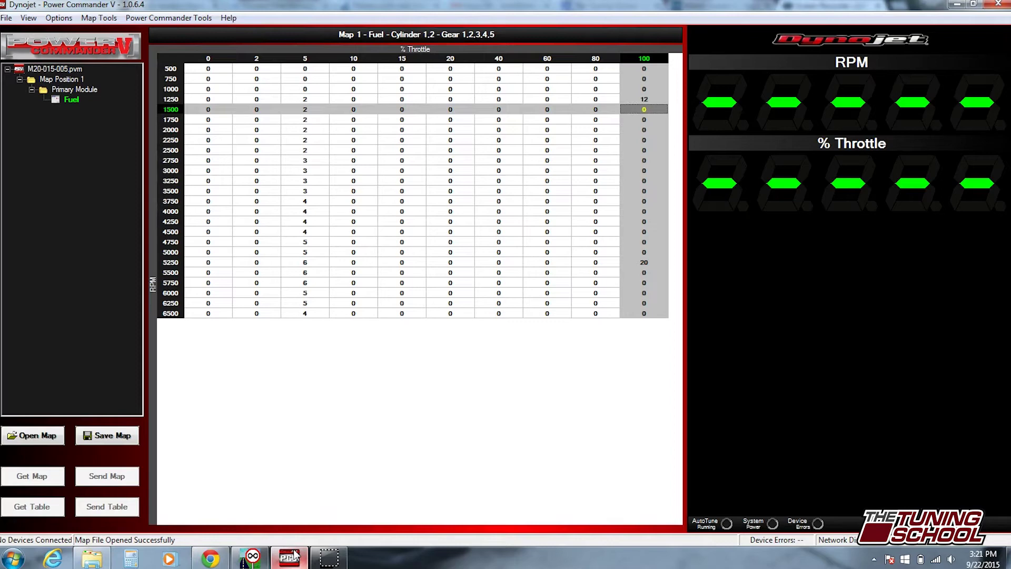
Step: Enter 12, 12, 12, 13, 13, 14, 14, 15, 15, 15 in the 100% column from 1500 to 3750 RPM
{"action": "type", "text": "12"}
{"action": "key", "text": "Down"}
{"action": "type", "text": "12"}
{"action": "key", "text": "Down"}
{"action": "type", "text": "1"}
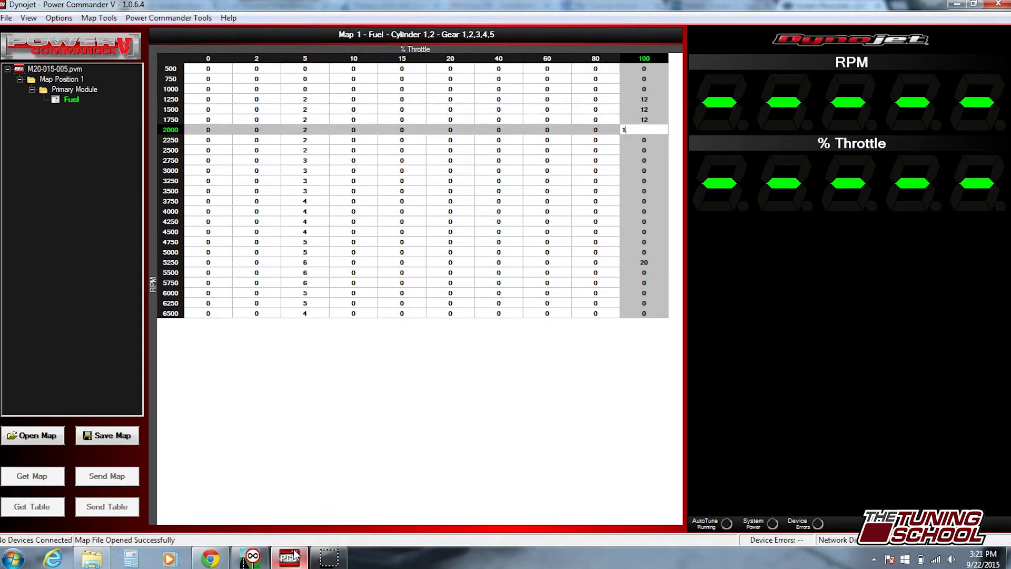
{"action": "type", "text": "2"}
{"action": "key", "text": "Down"}
{"action": "type", "text": "13"}
{"action": "key", "text": "Down"}
{"action": "type", "text": "13"}
{"action": "key", "text": "Down"}
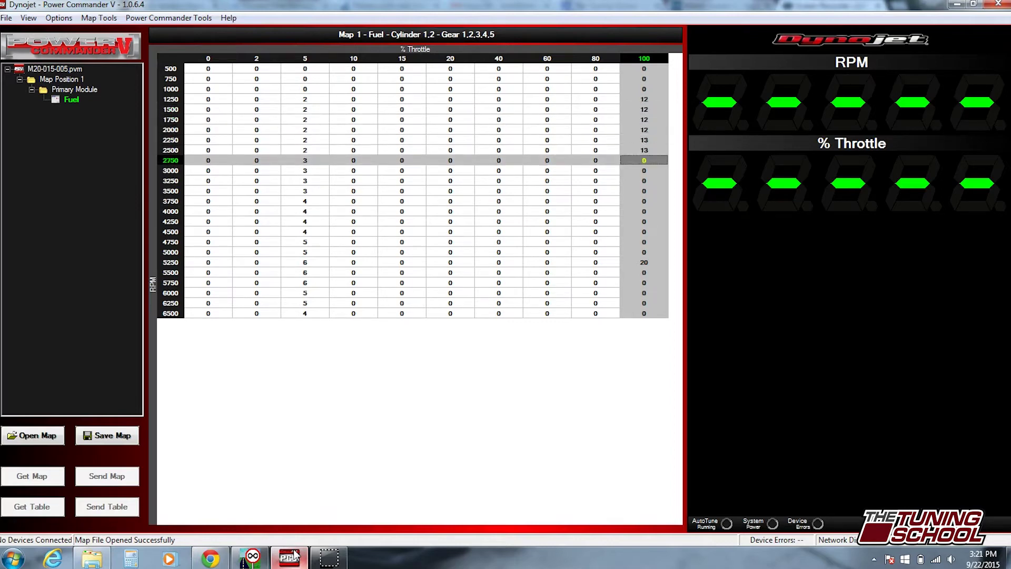
{"action": "type", "text": "14"}
{"action": "key", "text": "Down"}
{"action": "type", "text": "14"}
{"action": "key", "text": "Down"}
{"action": "type", "text": "15"}
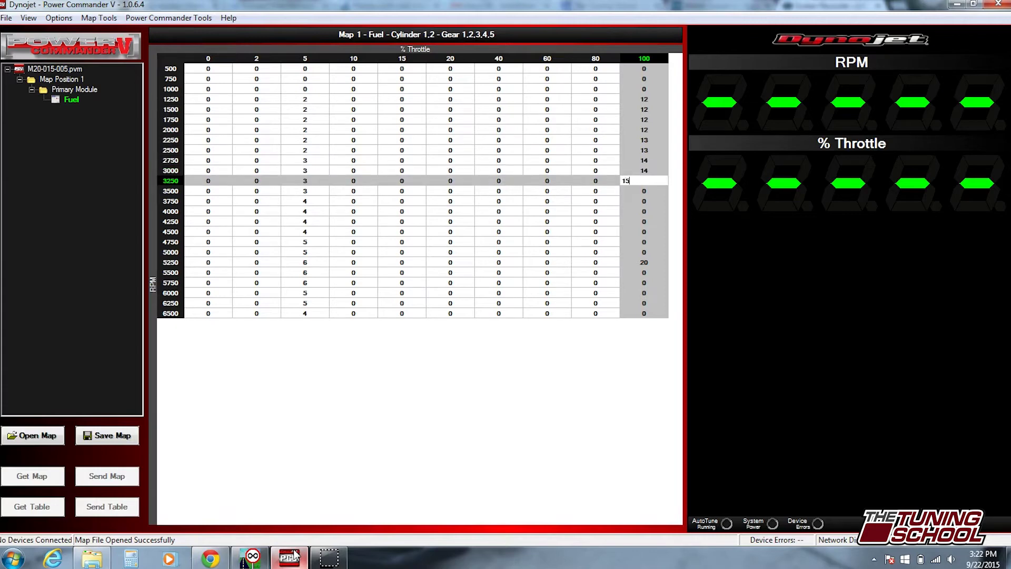
{"action": "key", "text": "Down"}
{"action": "type", "text": "15"}
{"action": "key", "text": "Down"}
{"action": "type", "text": "15"}
{"action": "key", "text": "Down"}
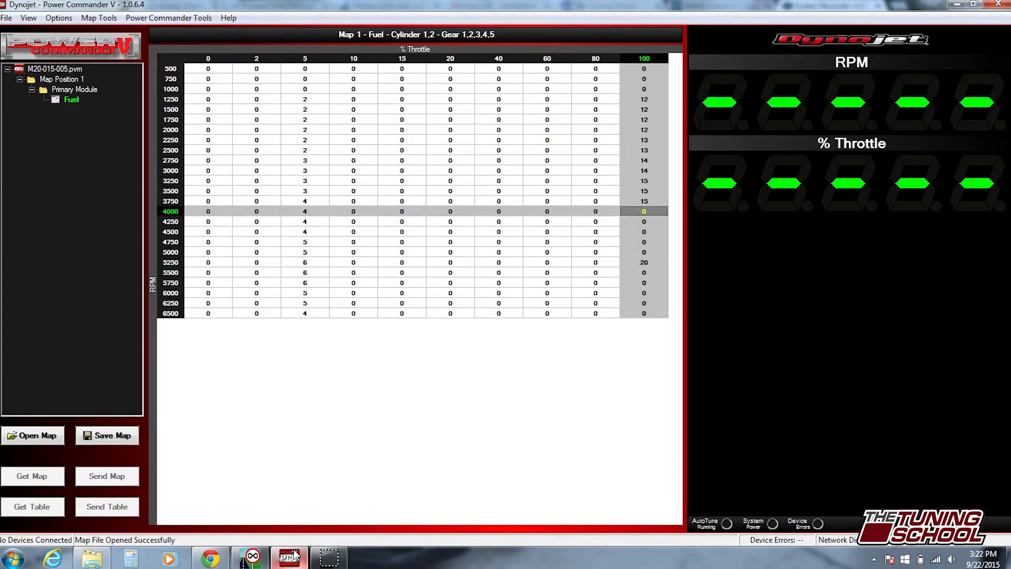
Step: Enter 16, 17, 18, 18, 19, 20, 19, 19, 18, 18 from 4000 to 6500 RPM
{"action": "type", "text": "16"}
{"action": "key", "text": "Down"}
{"action": "type", "text": "17"}
{"action": "key", "text": "Down"}
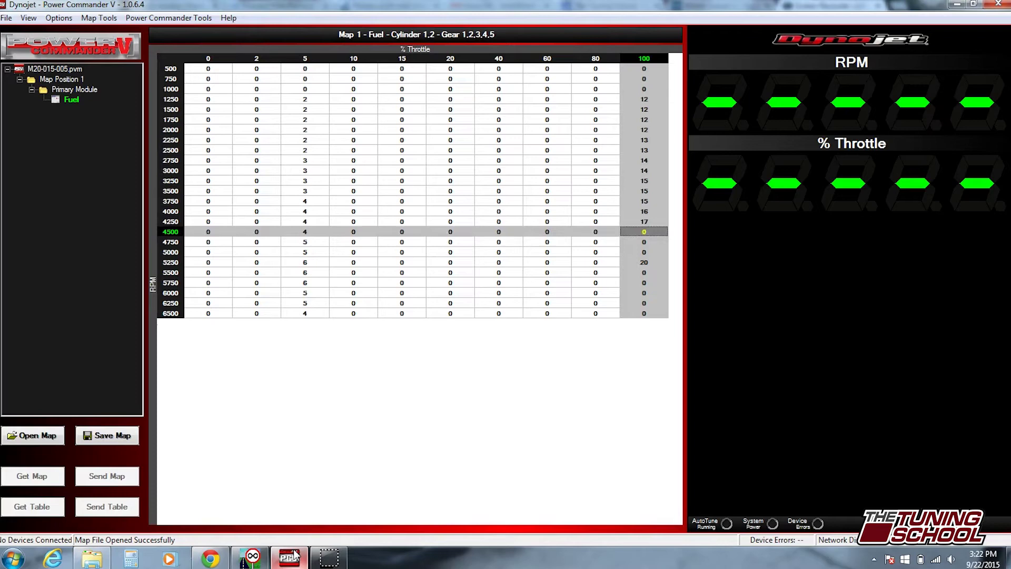
{"action": "type", "text": "18"}
{"action": "key", "text": "Down"}
{"action": "type", "text": "1"}
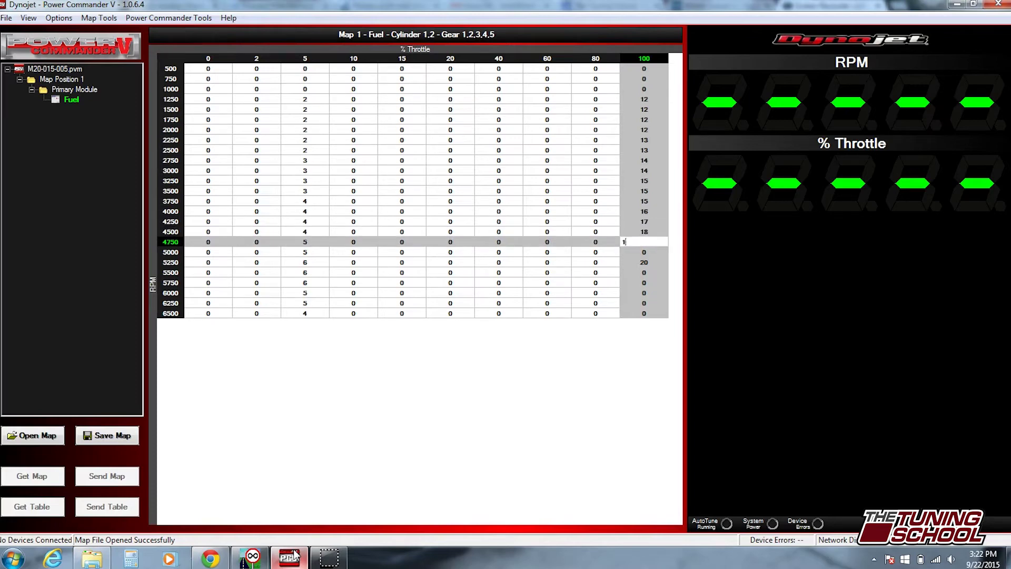
{"action": "type", "text": "8"}
{"action": "key", "text": "Down"}
{"action": "type", "text": "19"}
{"action": "key", "text": "Down"}
{"action": "key", "text": "Down"}
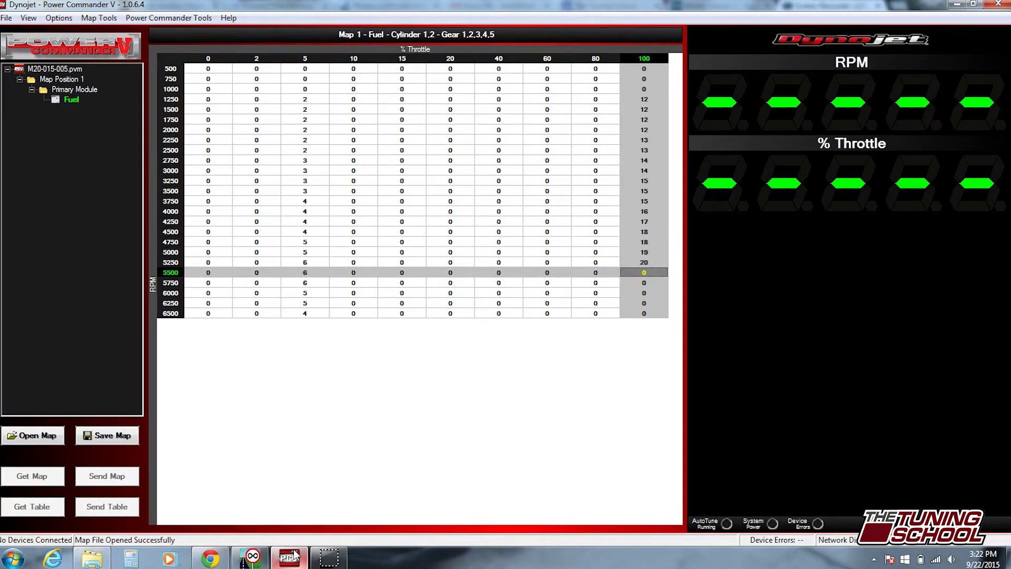
{"action": "type", "text": "20"}
{"action": "key", "text": "Down"}
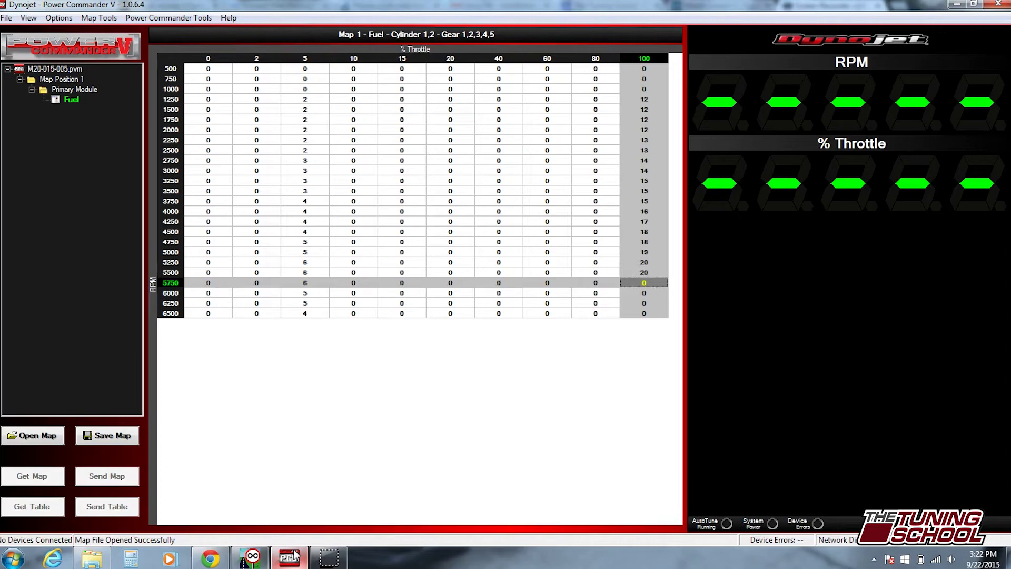
{"action": "type", "text": "19"}
{"action": "key", "text": "Down"}
{"action": "type", "text": "19"}
{"action": "key", "text": "Down"}
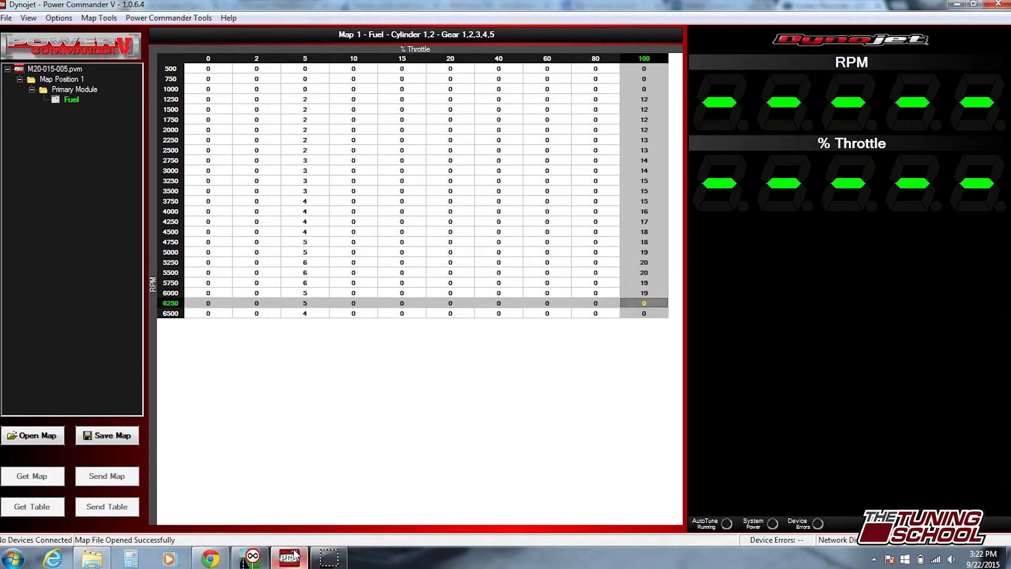
{"action": "type", "text": "18"}
{"action": "key", "text": "Down"}
{"action": "type", "text": "18"}
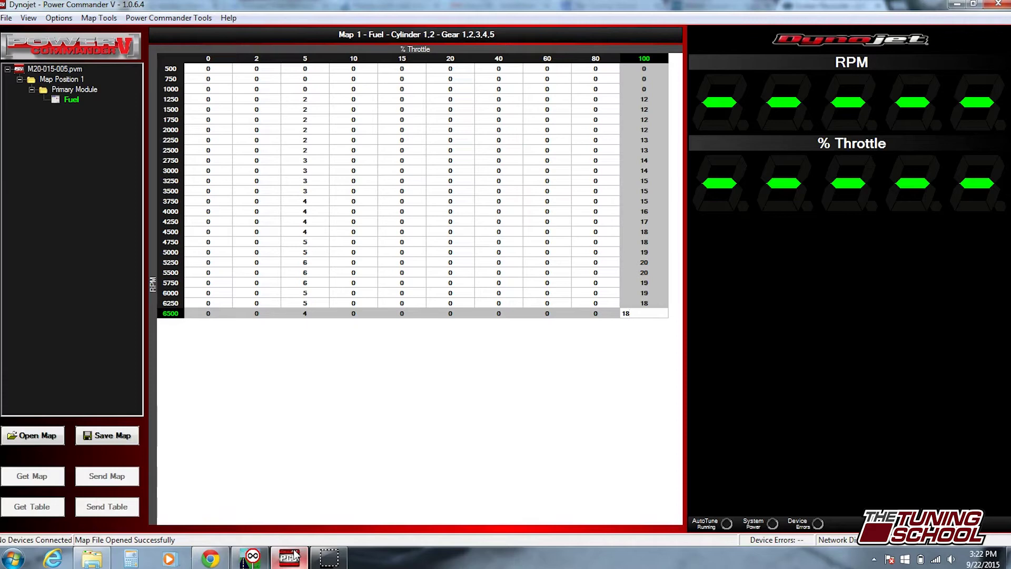
{"action": "key", "text": "Up"}
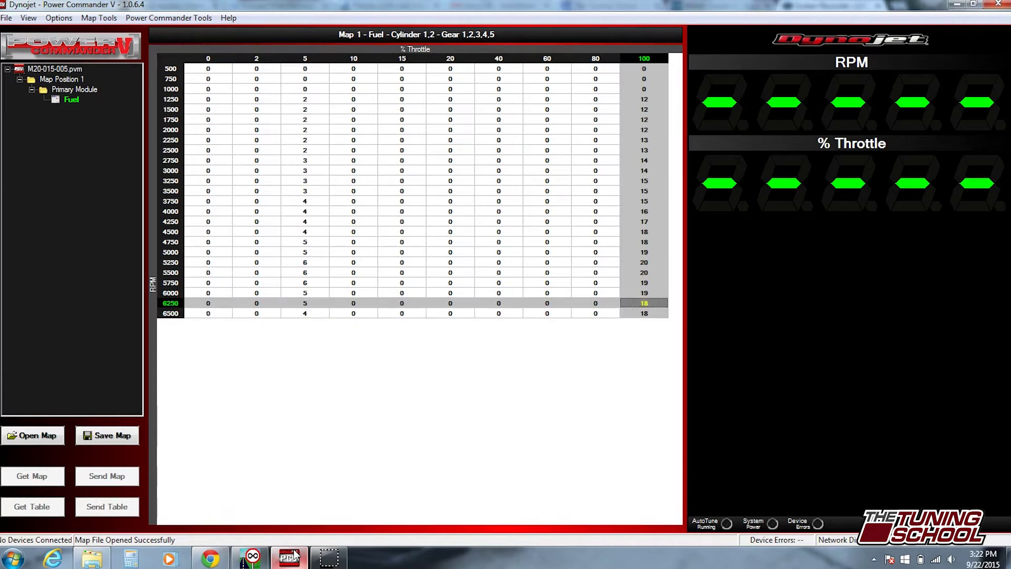
Step: Enter 3 in the 10% throttle cell at 1250 RPM
{"action": "key", "text": "Up"}
{"action": "key", "text": "Up"}
{"action": "key", "text": "Up"}
{"action": "key", "text": "Up"}
{"action": "key", "text": "Up"}
{"action": "key", "text": "Up"}
{"action": "key", "text": "Up"}
{"action": "key", "text": "Up"}
{"action": "key", "text": "Up"}
{"action": "key", "text": "Up"}
{"action": "key", "text": "Up"}
{"action": "key", "text": "Up"}
{"action": "key", "text": "Up"}
{"action": "key", "text": "Up"}
{"action": "key", "text": "Up"}
{"action": "key", "text": "Up"}
{"action": "key", "text": "Up"}
{"action": "key", "text": "Up"}
{"action": "key", "text": "Up"}
{"action": "key", "text": "Up"}
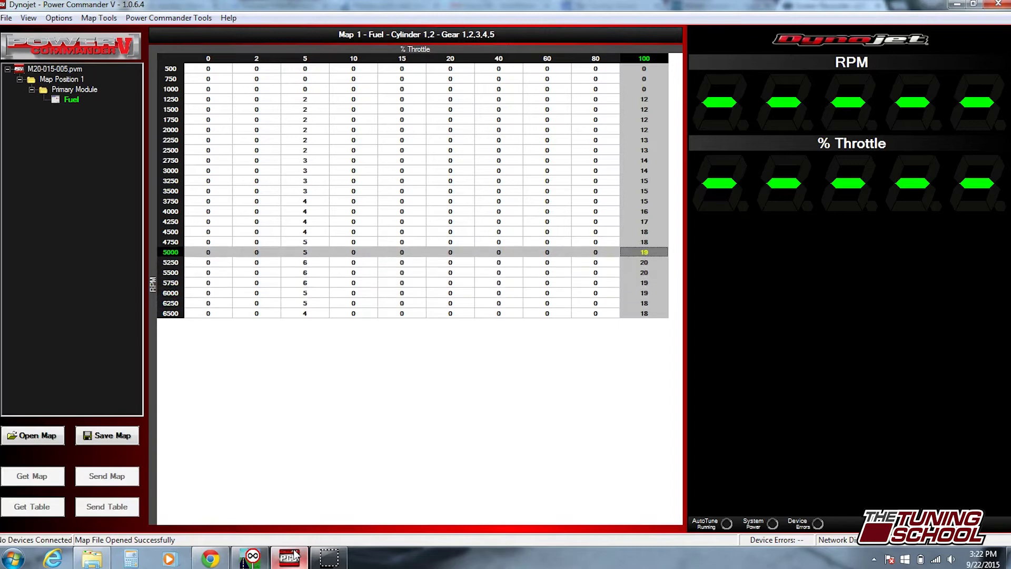
{"action": "key", "text": "Left"}
{"action": "key", "text": "Left"}
{"action": "key", "text": "Left"}
{"action": "key", "text": "Left"}
{"action": "key", "text": "Left"}
{"action": "key", "text": "Left"}
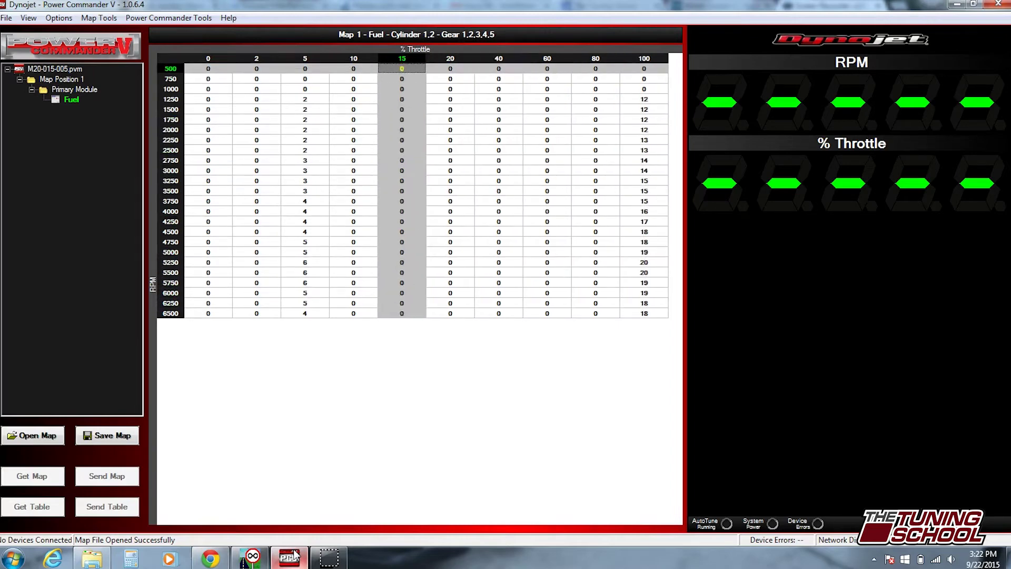
{"action": "key", "text": "Down"}
{"action": "key", "text": "Down"}
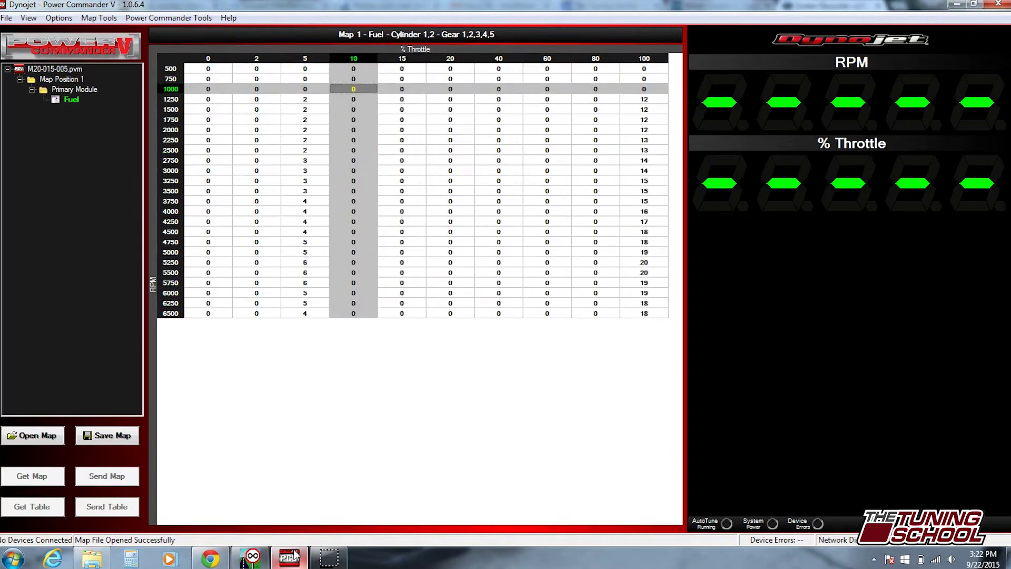
{"action": "key", "text": "Down"}
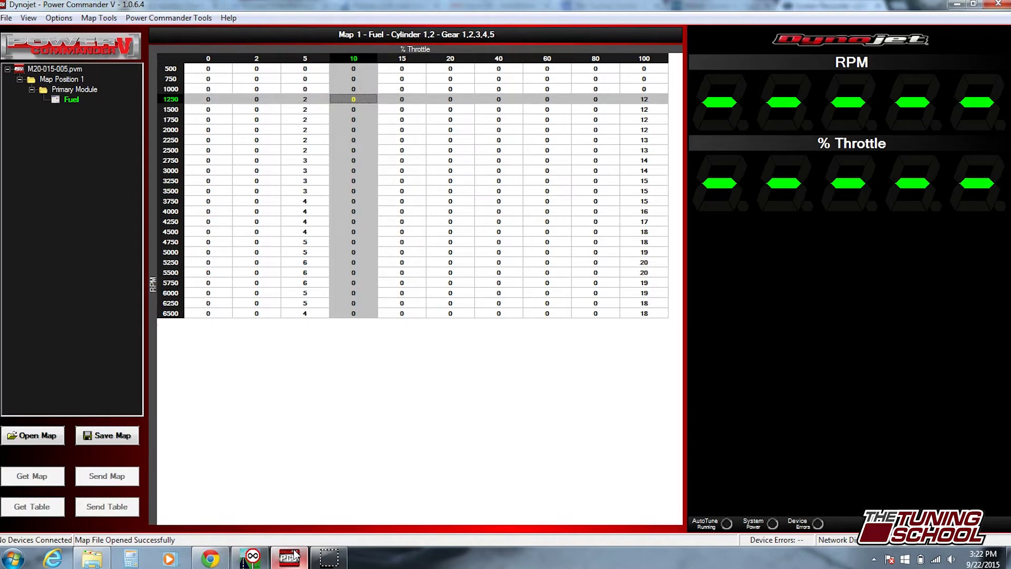
{"action": "type", "text": "3"}
{"action": "key", "text": "Return"}
{"action": "key", "text": "Return"}
Step: Fill the 1250 RPM row at 15–60% throttle with 4, 6, 8, 10 and 11
{"action": "left_click", "coordinate": [402, 99]}
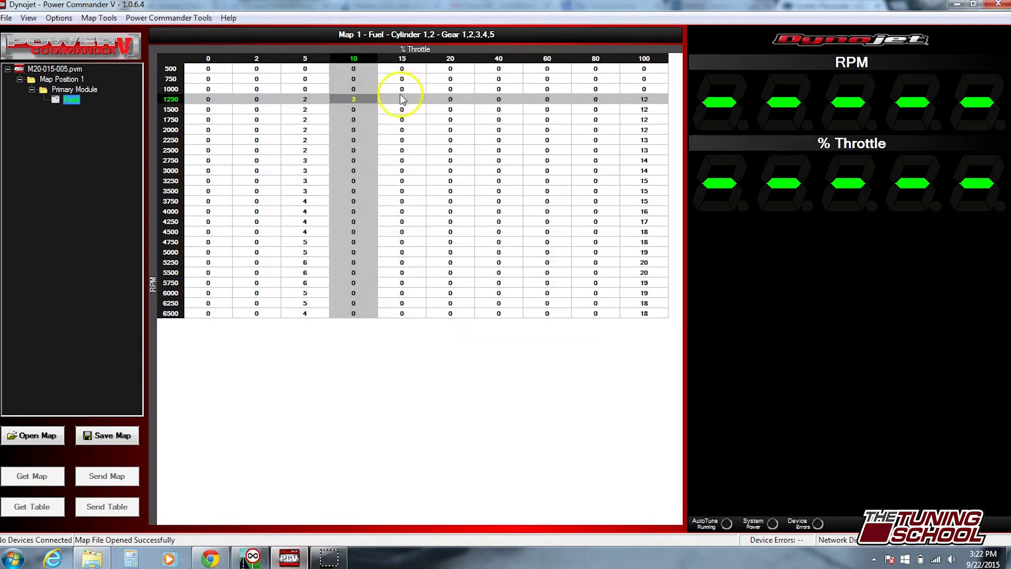
{"action": "type", "text": "4"}
{"action": "left_click", "coordinate": [450, 99]}
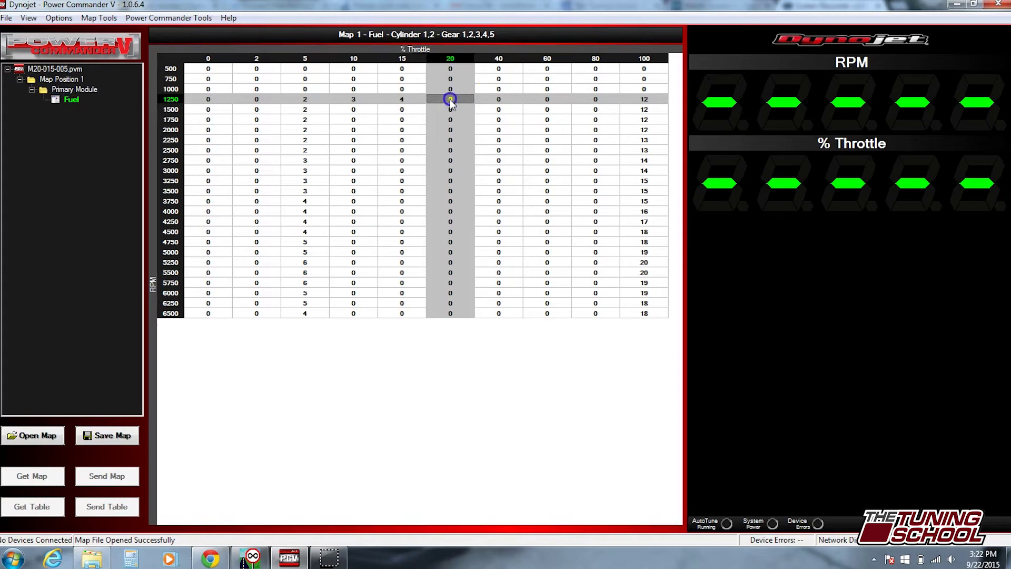
{"action": "type", "text": "6"}
{"action": "left_click", "coordinate": [499, 99]}
{"action": "type", "text": "8"}
{"action": "left_click", "coordinate": [546, 99]}
{"action": "type", "text": "10"}
{"action": "left_click", "coordinate": [596, 99]}
{"action": "type", "text": "11"}
{"action": "left_click", "coordinate": [353, 150]}
Step: Fill the 5250 RPM row with 8, 10, 12, 14, 16 and 18 from 10% throttle upward
{"action": "left_click", "coordinate": [353, 263]}
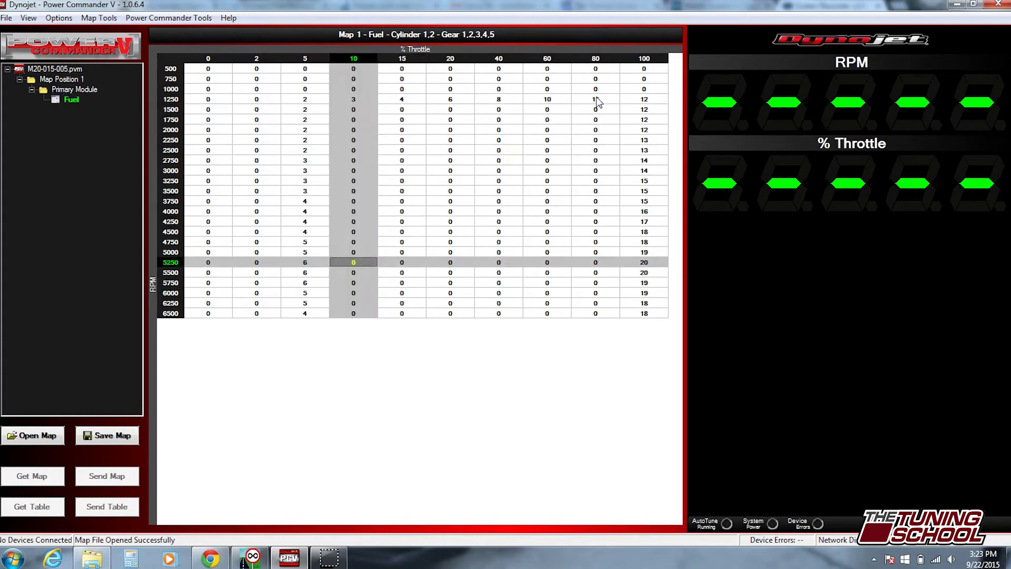
{"action": "type", "text": "8"}
{"action": "left_click", "coordinate": [402, 263]}
{"action": "type", "text": "10"}
{"action": "key", "text": "Tab"}
{"action": "type", "text": "12"}
{"action": "key", "text": "Tab"}
{"action": "type", "text": "14"}
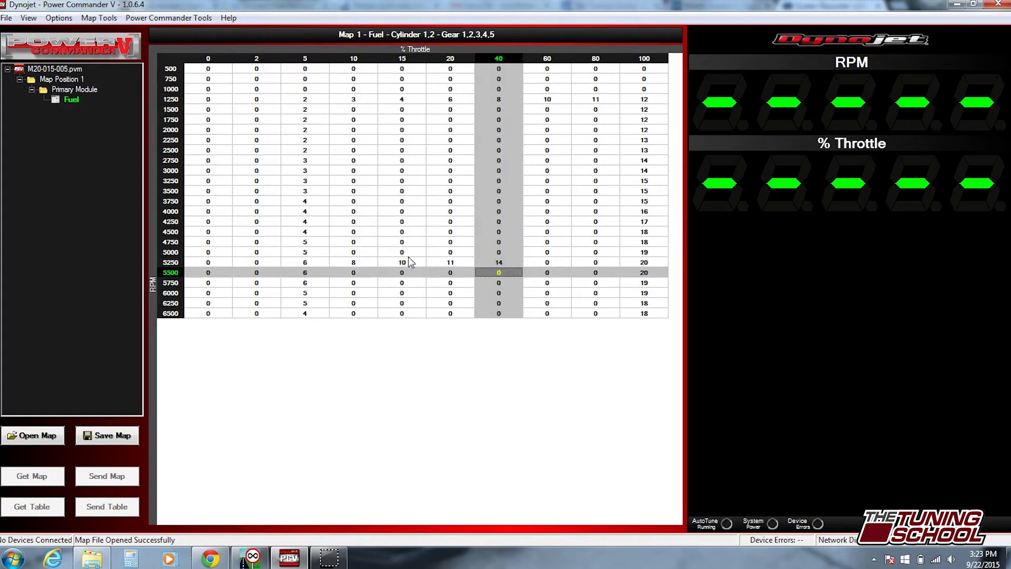
{"action": "key", "text": "Tab"}
{"action": "type", "text": "16"}
{"action": "key", "text": "Tab"}
{"action": "type", "text": "18"}
Step: Enter 3, 3, 44 and 5 down the 10% column from 1500 RPM, plus 5 at 15%
{"action": "left_click", "coordinate": [353, 109]}
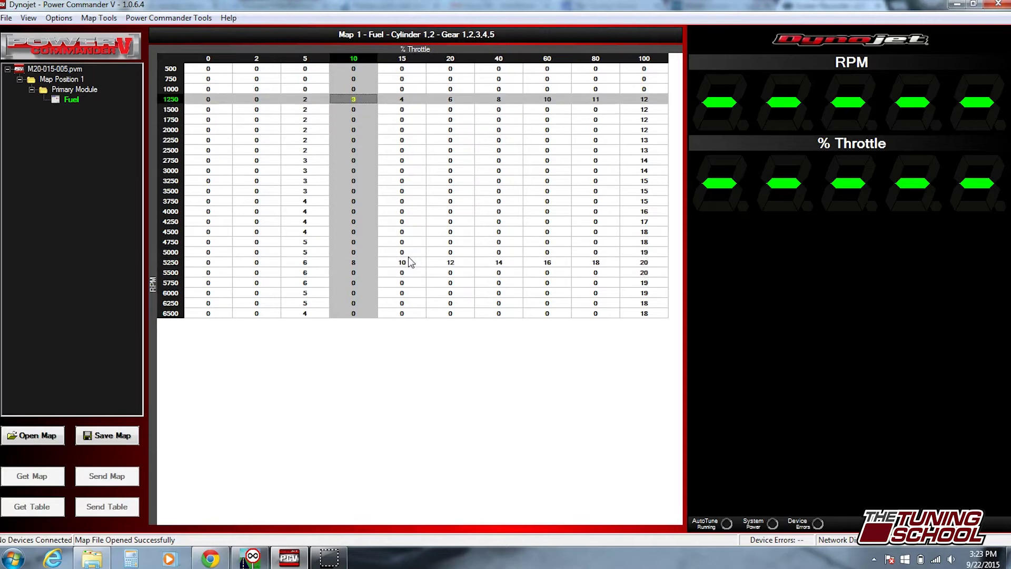
{"action": "type", "text": "3"}
{"action": "key", "text": "Down"}
{"action": "type", "text": "3"}
{"action": "key", "text": "Down"}
{"action": "type", "text": "3"}
{"action": "key", "text": "Down"}
{"action": "type", "text": "44"}
{"action": "key", "text": "Down"}
{"action": "type", "text": "5"}
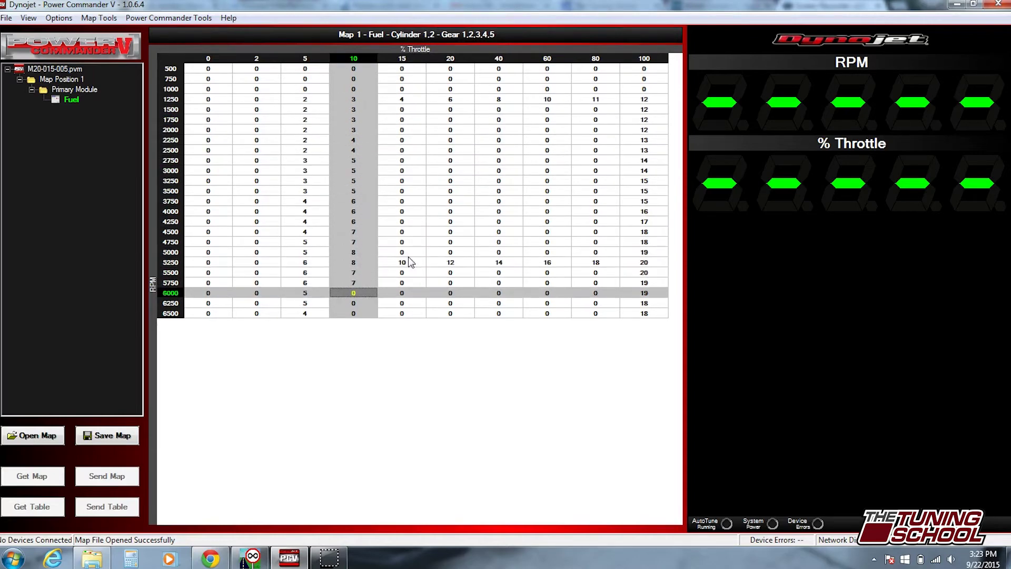
{"action": "left_click", "coordinate": [402, 109]}
{"action": "type", "text": "5"}
Step: Type rising values 5 through 10 down the 15% throttle column
{"action": "key", "text": "Down"}
{"action": "type", "text": "5"}
{"action": "key", "text": "Down"}
{"action": "key", "text": "5"}
{"action": "key", "text": "Down"}
{"action": "key", "text": "6"}
{"action": "key", "text": "Down"}
Step: Continue the 15% throttle column with values 6 through 9
{"action": "key", "text": "6"}
{"action": "key", "text": "Down"}
{"action": "key", "text": "7"}
{"action": "key", "text": "Down"}
{"action": "key", "text": "7"}
{"action": "key", "text": "Down"}
{"action": "key", "text": "8"}
{"action": "key", "text": "Down"}
{"action": "key", "text": "8"}
{"action": "key", "text": "Down"}
{"action": "key", "text": "8"}
{"action": "key", "text": "Down"}
{"action": "key", "text": "9"}
{"action": "key", "text": "Down"}
{"action": "key", "text": "9"}
{"action": "key", "text": "Down"}
{"action": "key", "text": "9"}
{"action": "key", "text": "Down"}
{"action": "key", "text": "1"}
{"action": "key", "text": "0"}
{"action": "key", "text": "Down"}
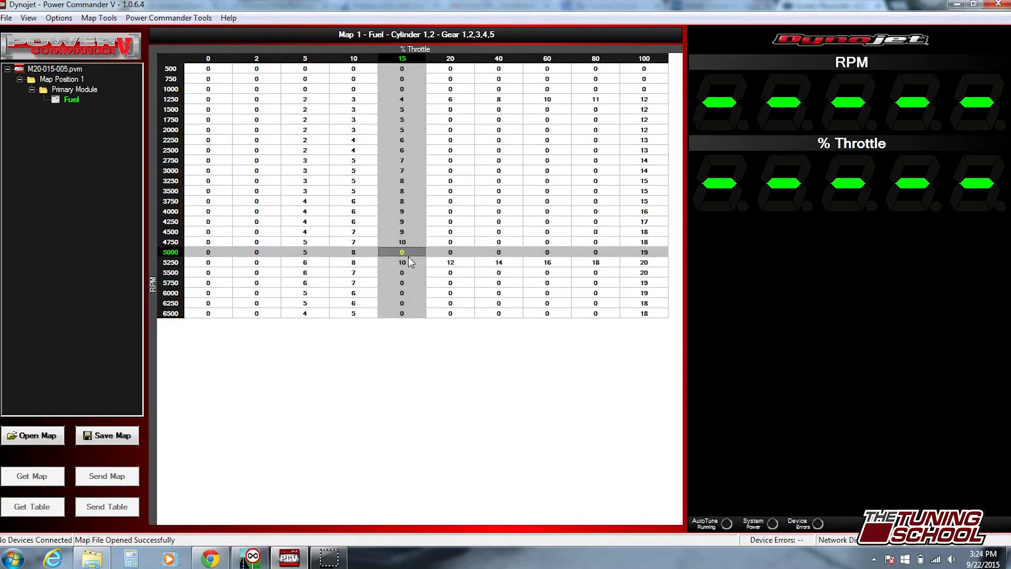
{"action": "key", "text": "1"}
{"action": "key", "text": "0"}
Step: Fill the 20% throttle column, ending with 9 at 6500 RPM
{"action": "key", "text": "Down"}
{"action": "key", "text": "Down"}
{"action": "key", "text": "1"}
{"action": "key", "text": "0"}
{"action": "key", "text": "Down"}
{"action": "key", "text": "9"}
{"action": "key", "text": "Down"}
Step: Enter values of 8 to 11 in the remaining 20% column cells
{"action": "key", "text": "9"}
{"action": "key", "text": "Down"}
{"action": "key", "text": "8"}
{"action": "key", "text": "Down"}
{"action": "key", "text": "8"}
{"action": "key", "text": "Up"}
{"action": "key", "text": "Up"}
{"action": "key", "text": "Up"}
{"action": "key", "text": "Up"}
{"action": "key", "text": "Right"}
{"action": "key", "text": "Up"}
{"action": "key", "text": "Up"}
{"action": "key", "text": "Up"}
{"action": "key", "text": "Up"}
{"action": "key", "text": "Up"}
{"action": "key", "text": "Up"}
{"action": "key", "text": "Up"}
{"action": "key", "text": "Up"}
{"action": "key", "text": "Up"}
{"action": "key", "text": "Up"}
{"action": "key", "text": "Up"}
{"action": "key", "text": "Up"}
{"action": "key", "text": "Up"}
{"action": "key", "text": "Up"}
{"action": "key", "text": "Up"}
{"action": "key", "text": "Up"}
{"action": "key", "text": "6"}
{"action": "key", "text": "Down"}
{"action": "key", "text": "6"}
{"action": "key", "text": "Down"}
{"action": "key", "text": "6"}
{"action": "key", "text": "Down"}
{"action": "key", "text": "6"}
{"action": "key", "text": "Down"}
{"action": "key", "text": "7"}
{"action": "key", "text": "Down"}
{"action": "key", "text": "7"}
{"action": "key", "text": "Down"}
{"action": "key", "text": "7"}
{"action": "key", "text": "Down"}
{"action": "key", "text": "8"}
{"action": "key", "text": "Down"}
{"action": "key", "text": "8"}
{"action": "key", "text": "Down"}
{"action": "key", "text": "8"}
{"action": "key", "text": "Down"}
{"action": "key", "text": "9"}
{"action": "key", "text": "Down"}
{"action": "key", "text": "9"}
{"action": "key", "text": "Down"}
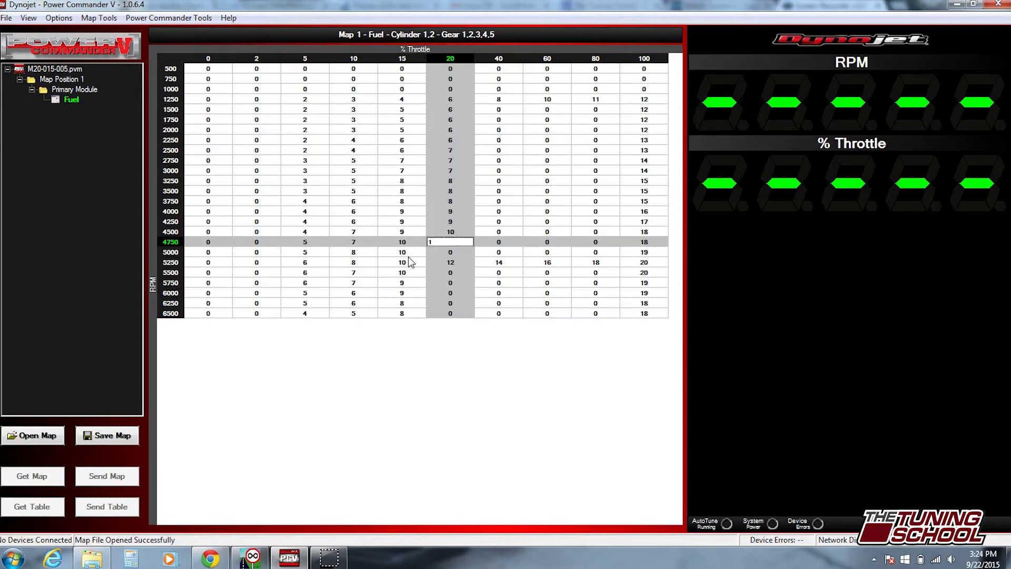
{"action": "key", "text": "1"}
{"action": "key", "text": "0"}
{"action": "key", "text": "Down"}
{"action": "key", "text": "1"}
{"action": "key", "text": "1"}
Step: Enter values of 12 to 14 in the 40% throttle column around 5000 RPM
{"action": "key", "text": "Down"}
{"action": "key", "text": "1"}
{"action": "key", "text": "1"}
{"action": "key", "text": "Down"}
{"action": "key", "text": "Down"}
{"action": "key", "text": "1"}
{"action": "key", "text": "2"}
{"action": "key", "text": "Down"}
{"action": "key", "text": "1"}
{"action": "key", "text": "1"}
{"action": "key", "text": "Down"}
{"action": "key", "text": "1"}
{"action": "key", "text": "0"}
{"action": "key", "text": "Down"}
{"action": "key", "text": "9"}
{"action": "key", "text": "Down"}
{"action": "type", "text": "9"}
{"action": "key", "text": "Up"}
{"action": "key", "text": "Up"}
{"action": "key", "text": "Up"}
{"action": "key", "text": "Up"}
{"action": "key", "text": "Up"}
{"action": "key", "text": "Up"}
{"action": "key", "text": "Up"}
{"action": "key", "text": "Up"}
{"action": "key", "text": "Up"}
{"action": "key", "text": "Up"}
{"action": "key", "text": "Up"}
{"action": "key", "text": "Up"}
{"action": "key", "text": "Up"}
{"action": "key", "text": "Up"}
{"action": "key", "text": "Up"}
{"action": "key", "text": "Up"}
{"action": "key", "text": "Up"}
{"action": "key", "text": "Up"}
{"action": "key", "text": "Up"}
{"action": "key", "text": "Up"}
{"action": "key", "text": "Right"}
{"action": "key", "text": "8"}
{"action": "key", "text": "Down"}
{"action": "key", "text": "8"}
{"action": "key", "text": "Down"}
{"action": "key", "text": "8"}
{"action": "key", "text": "Down"}
{"action": "key", "text": "8"}
{"action": "key", "text": "Down"}
{"action": "key", "text": "9"}
{"action": "key", "text": "Down"}
{"action": "key", "text": "9"}
{"action": "key", "text": "Down"}
{"action": "key", "text": "1"}
{"action": "key", "text": "0"}
{"action": "key", "text": "Down"}
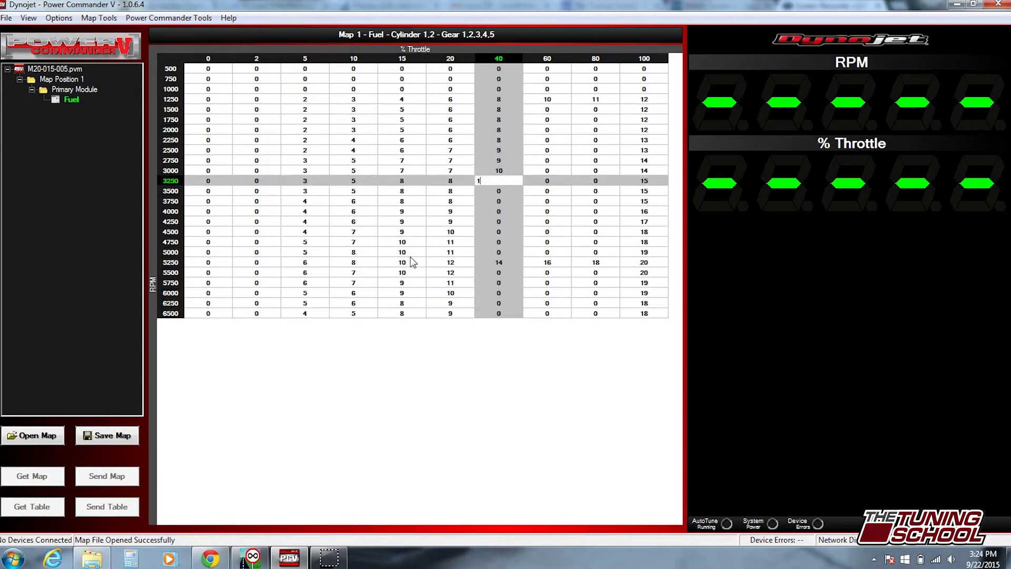
Step: Enter 10 and 11 in the lower-RPM cells of the 40% column
{"action": "key", "text": "1"}
{"action": "key", "text": "0"}
{"action": "key", "text": "Down"}
{"action": "key", "text": "1"}
{"action": "key", "text": "1"}
{"action": "key", "text": "Down"}
Step: Complete the 40% column with 12 and 13 up to 5000 RPM
{"action": "key", "text": "1"}
{"action": "key", "text": "1"}
{"action": "key", "text": "Down"}
{"action": "key", "text": "1"}
{"action": "key", "text": "1"}
{"action": "key", "text": "Down"}
{"action": "key", "text": "1"}
{"action": "key", "text": "2"}
{"action": "key", "text": "Down"}
{"action": "key", "text": "1"}
{"action": "key", "text": "2"}
{"action": "key", "text": "Down"}
{"action": "key", "text": "1"}
{"action": "key", "text": "2"}
{"action": "key", "text": "Down"}
{"action": "type", "text": "13"}
{"action": "key", "text": "Down"}
{"action": "key", "text": "Down"}
{"action": "key", "text": "1"}
{"action": "key", "text": "4"}
{"action": "key", "text": "Down"}
{"action": "key", "text": "1"}
{"action": "key", "text": "3"}
{"action": "key", "text": "Down"}
{"action": "key", "text": "1"}
{"action": "key", "text": "3"}
{"action": "key", "text": "Down"}
{"action": "key", "text": "1"}
{"action": "key", "text": "3"}
{"action": "key", "text": "Down"}
{"action": "key", "text": "1"}
{"action": "key", "text": "2"}
{"action": "key", "text": "Up"}
{"action": "key", "text": "Up"}
{"action": "key", "text": "Up"}
{"action": "key", "text": "Up"}
{"action": "key", "text": "Up"}
{"action": "key", "text": "Up"}
{"action": "key", "text": "Up"}
{"action": "key", "text": "Up"}
{"action": "key", "text": "Up"}
{"action": "key", "text": "Up"}
{"action": "key", "text": "Up"}
{"action": "key", "text": "Right"}
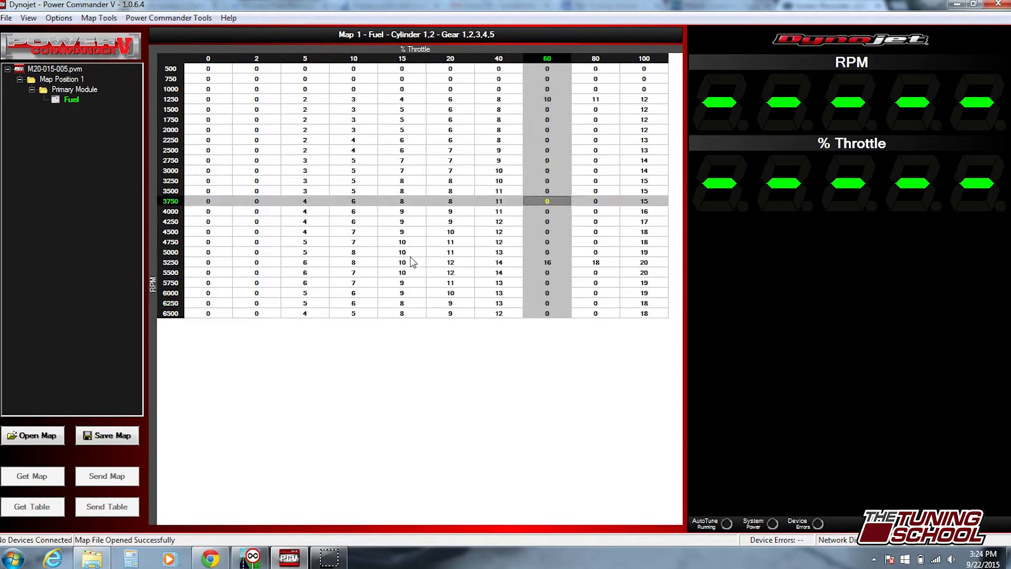
{"action": "key", "text": "Up"}
{"action": "key", "text": "Up"}
{"action": "key", "text": "Up"}
{"action": "key", "text": "Up"}
{"action": "key", "text": "Up"}
{"action": "key", "text": "Up"}
{"action": "key", "text": "Up"}
{"action": "key", "text": "Up"}
{"action": "key", "text": "Up"}
Step: Fill the 60% throttle column with values 13 to 17 down to the bottom row
{"action": "key", "text": "1"}
{"action": "key", "text": "0"}
{"action": "key", "text": "Down"}
{"action": "key", "text": "1"}
{"action": "key", "text": "0"}
{"action": "key", "text": "Down"}
Step: Enter 11 to 15 in the 60% column around 3250 RPM
{"action": "key", "text": "1"}
{"action": "key", "text": "0"}
{"action": "key", "text": "Down"}
{"action": "key", "text": "1"}
{"action": "key", "text": "1"}
{"action": "key", "text": "Down"}
{"action": "key", "text": "1"}
{"action": "key", "text": "2"}
{"action": "key", "text": "Down"}
{"action": "key", "text": "1"}
{"action": "key", "text": "2"}
{"action": "key", "text": "Down"}
{"action": "key", "text": "1"}
{"action": "key", "text": "2"}
{"action": "key", "text": "Down"}
{"action": "type", "text": "13"}
{"action": "key", "text": "Down"}
{"action": "key", "text": "1"}
{"action": "key", "text": "3"}
{"action": "key", "text": "Down"}
{"action": "key", "text": "1"}
{"action": "key", "text": "3"}
{"action": "key", "text": "Down"}
{"action": "key", "text": "1"}
{"action": "key", "text": "4"}
{"action": "key", "text": "Down"}
{"action": "key", "text": "1"}
{"action": "key", "text": "4"}
{"action": "key", "text": "Down"}
{"action": "key", "text": "1"}
{"action": "key", "text": "5"}
{"action": "key", "text": "Down"}
{"action": "key", "text": "1"}
{"action": "key", "text": "5"}
{"action": "key", "text": "Down"}
{"action": "key", "text": "1"}
{"action": "key", "text": "5"}
{"action": "key", "text": "Down"}
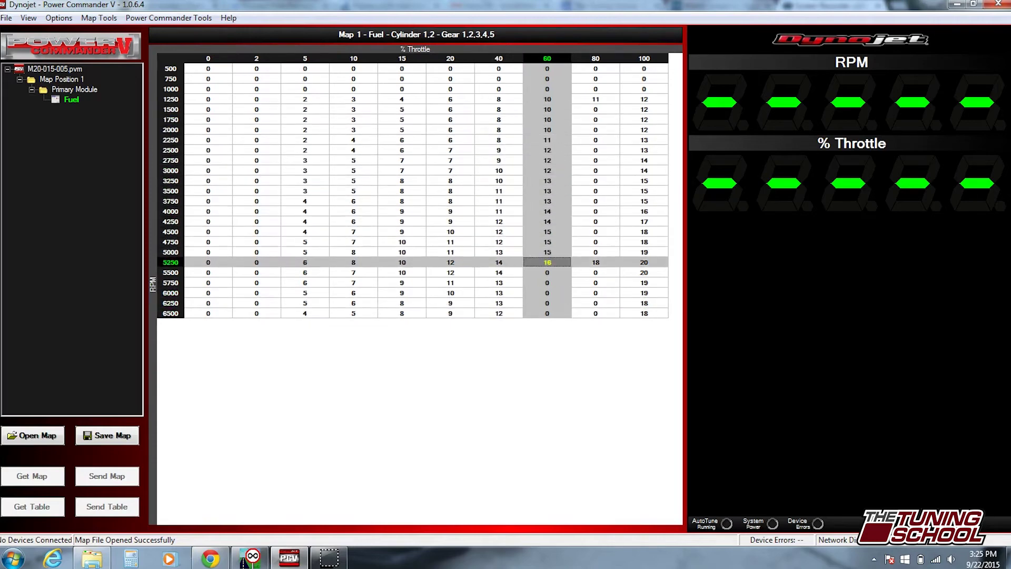
{"action": "key", "text": "Down"}
{"action": "key", "text": "1"}
{"action": "key", "text": "6"}
{"action": "key", "text": "Down"}
{"action": "key", "text": "1"}
{"action": "key", "text": "7"}
Step: Enter values of 16 to 18 across the 60% and 80% columns
{"action": "key", "text": "Down"}
{"action": "key", "text": "1"}
{"action": "key", "text": "7"}
{"action": "key", "text": "Down"}
{"action": "key", "text": "1"}
{"action": "key", "text": "6"}
{"action": "key", "text": "Down"}
{"action": "key", "text": "1"}
{"action": "key", "text": "5"}
{"action": "key", "text": "Up"}
{"action": "key", "text": "Up"}
{"action": "key", "text": "Up"}
{"action": "key", "text": "Up"}
{"action": "key", "text": "Up"}
{"action": "key", "text": "Up"}
{"action": "key", "text": "Up"}
{"action": "key", "text": "Up"}
{"action": "key", "text": "Up"}
{"action": "key", "text": "Up"}
{"action": "key", "text": "Up"}
{"action": "key", "text": "Up"}
{"action": "key", "text": "Up"}
{"action": "key", "text": "Up"}
{"action": "key", "text": "Up"}
{"action": "key", "text": "Up"}
{"action": "key", "text": "Up"}
{"action": "key", "text": "Up"}
{"action": "key", "text": "Up"}
{"action": "key", "text": "Up"}
{"action": "key", "text": "Right"}
{"action": "key", "text": "1"}
{"action": "key", "text": "1"}
{"action": "key", "text": "Down"}
{"action": "key", "text": "1"}
{"action": "key", "text": "1"}
{"action": "key", "text": "Down"}
{"action": "key", "text": "1"}
{"action": "key", "text": "2"}
{"action": "key", "text": "Down"}
{"action": "key", "text": "1"}
{"action": "key", "text": "2"}
{"action": "key", "text": "Down"}
{"action": "key", "text": "1"}
{"action": "key", "text": "2"}
{"action": "key", "text": "Down"}
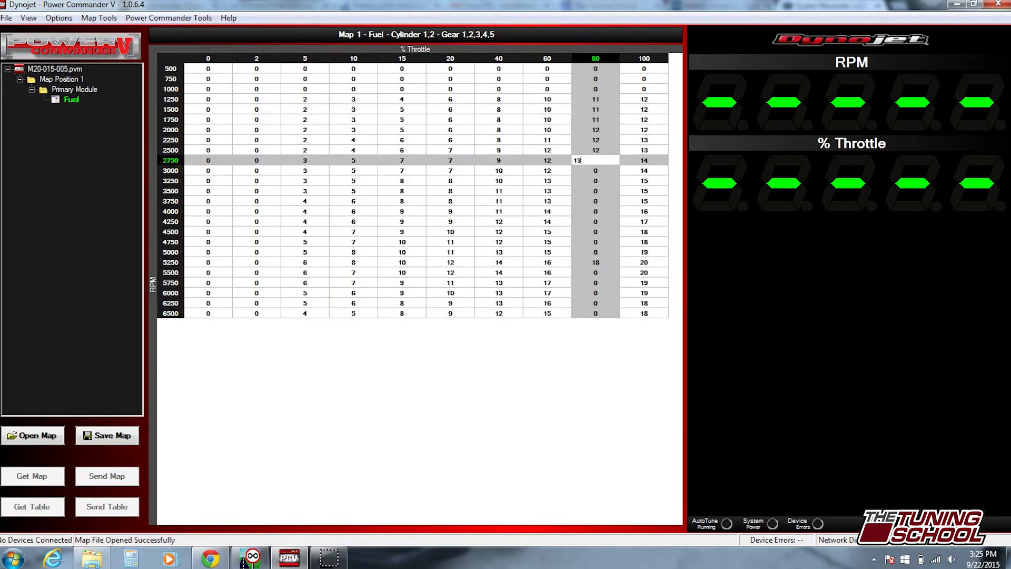
Step: Fill the rest of the 80% column, ending with 15 at 6500 RPM
{"action": "key", "text": "1"}
{"action": "key", "text": "3"}
{"action": "key", "text": "Down"}
{"action": "key", "text": "1"}
{"action": "key", "text": "3"}
{"action": "key", "text": "Down"}
{"action": "key", "text": "1"}
{"action": "key", "text": "3"}
{"action": "key", "text": "Down"}
{"action": "key", "text": "1"}
{"action": "key", "text": "4"}
{"action": "key", "text": "Down"}
{"action": "key", "text": "1"}
{"action": "key", "text": "5"}
{"action": "key", "text": "Down"}
{"action": "key", "text": "1"}
{"action": "key", "text": "6"}
{"action": "key", "text": "Down"}
{"action": "key", "text": "1"}
{"action": "key", "text": "7"}
{"action": "key", "text": "Down"}
{"action": "key", "text": "1"}
{"action": "key", "text": "7"}
{"action": "key", "text": "Down"}
{"action": "key", "text": "1"}
{"action": "key", "text": "7"}
{"action": "key", "text": "Down"}
{"action": "key", "text": "1"}
{"action": "key", "text": "8"}
{"action": "key", "text": "Down"}
{"action": "key", "text": "1"}
{"action": "key", "text": "8"}
{"action": "key", "text": "Down"}
{"action": "key", "text": "1"}
{"action": "key", "text": "8"}
{"action": "key", "text": "Down"}
{"action": "key", "text": "1"}
{"action": "key", "text": "7"}
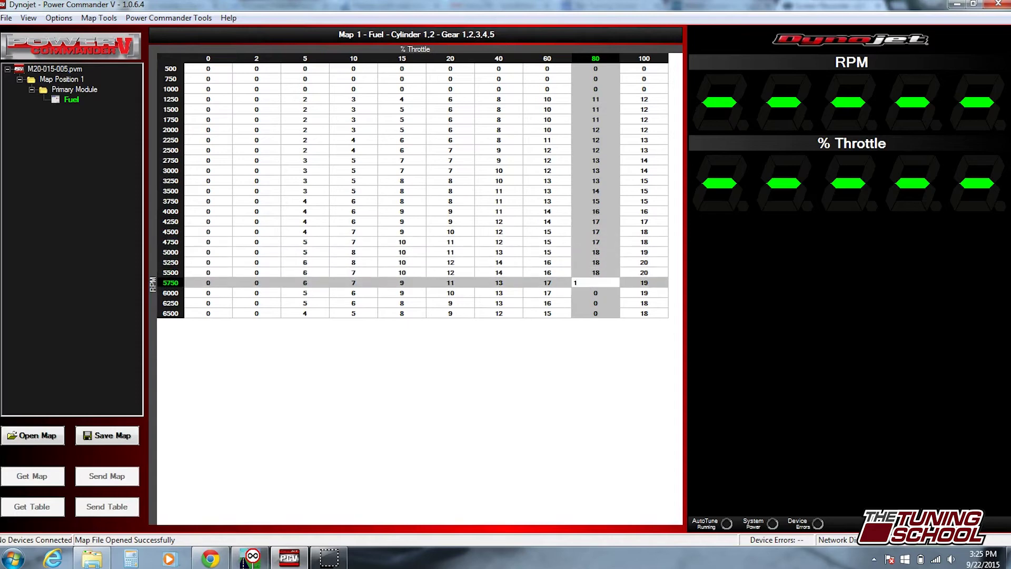
{"action": "key", "text": "Down"}
{"action": "key", "text": "1"}
{"action": "key", "text": "7"}
{"action": "key", "text": "Down"}
{"action": "key", "text": "1"}
{"action": "key", "text": "6"}
{"action": "key", "text": "Down"}
{"action": "key", "text": "1"}
{"action": "key", "text": "5"}
{"action": "key", "text": "Up"}
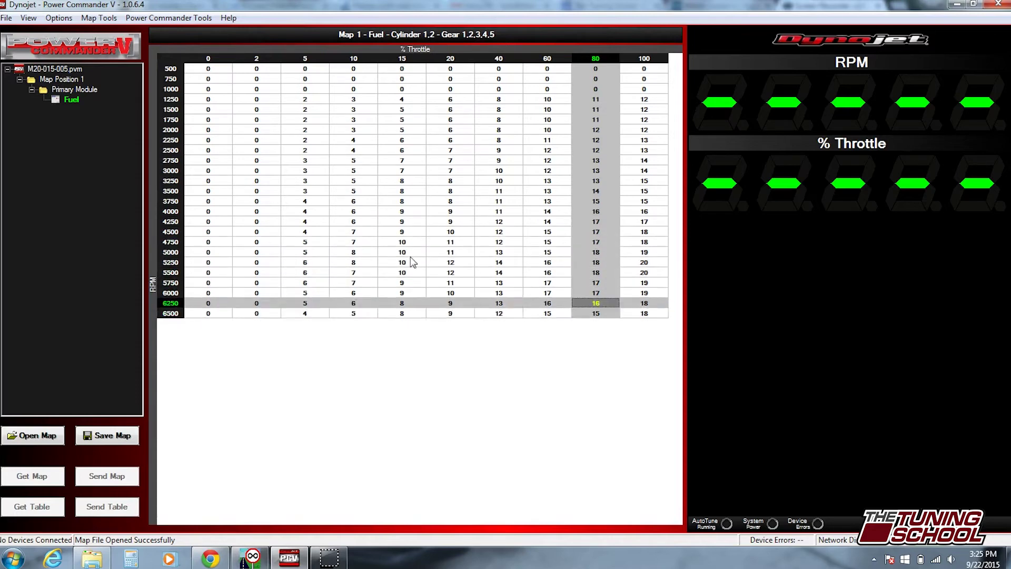
{"action": "key", "text": "Right"}
{"action": "key", "text": "Up"}
{"action": "key", "text": "Up"}
{"action": "key", "text": "Up"}
{"action": "key", "text": "Up"}
{"action": "key", "text": "Up"}
{"action": "key", "text": "Up"}
{"action": "key", "text": "Up"}
{"action": "key", "text": "Up"}
{"action": "key", "text": "Up"}
{"action": "key", "text": "Up"}
{"action": "key", "text": "Up"}
{"action": "key", "text": "Up"}
{"action": "key", "text": "Up"}
{"action": "key", "text": "Up"}
{"action": "key", "text": "Up"}
{"action": "key", "text": "Up"}
{"action": "key", "text": "Up"}
{"action": "key", "text": "Up"}
{"action": "key", "text": "Up"}
{"action": "key", "text": "Up"}
{"action": "key", "text": "Up"}
{"action": "key", "text": "Up"}
{"action": "key", "text": "Up"}
{"action": "key", "text": "Up"}
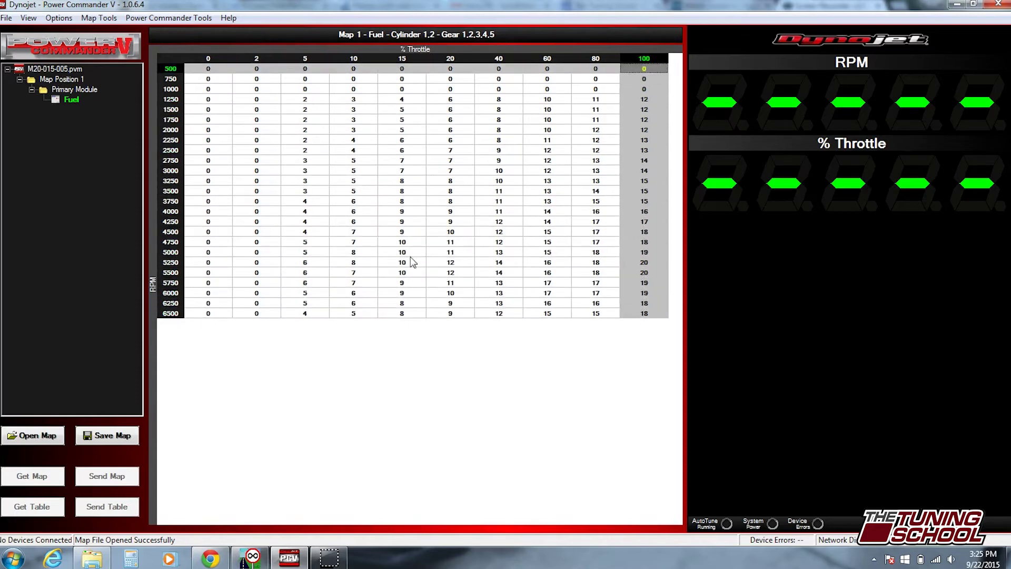
{"action": "key", "text": "Down"}
{"action": "key", "text": "Down"}
{"action": "key", "text": "Down"}
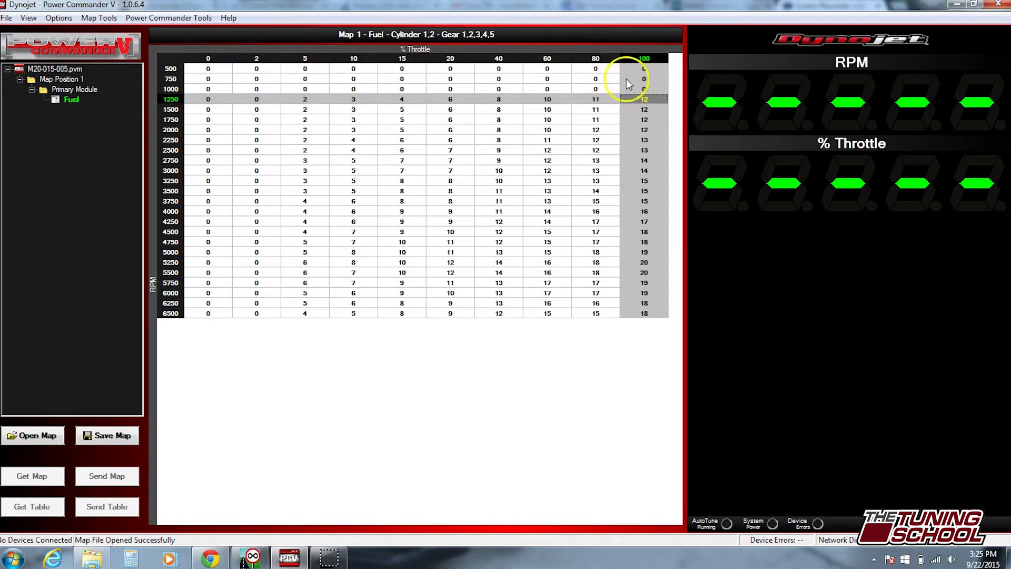
{"action": "left_click", "coordinate": [305, 120]}
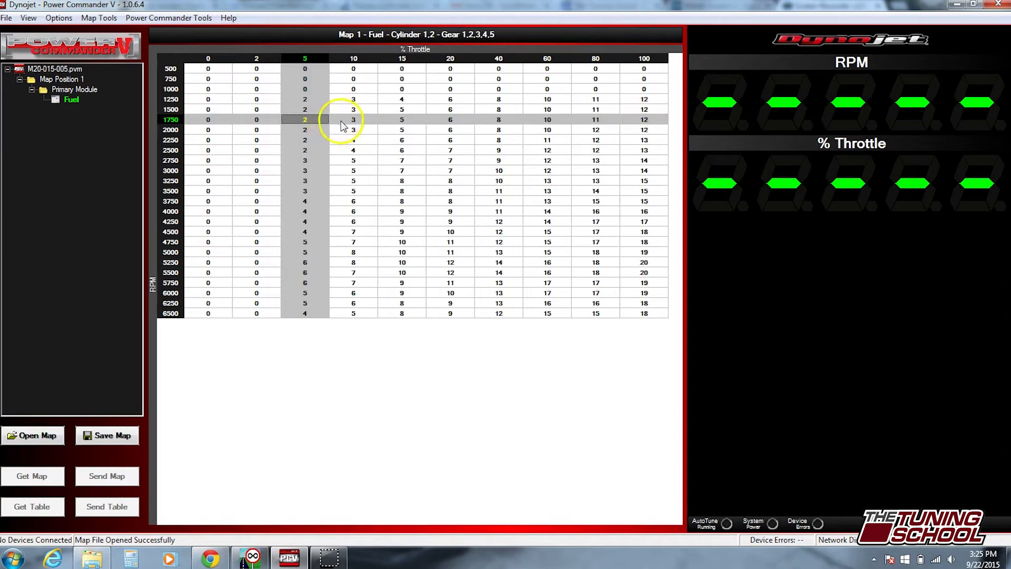
{"action": "left_click", "coordinate": [451, 120]}
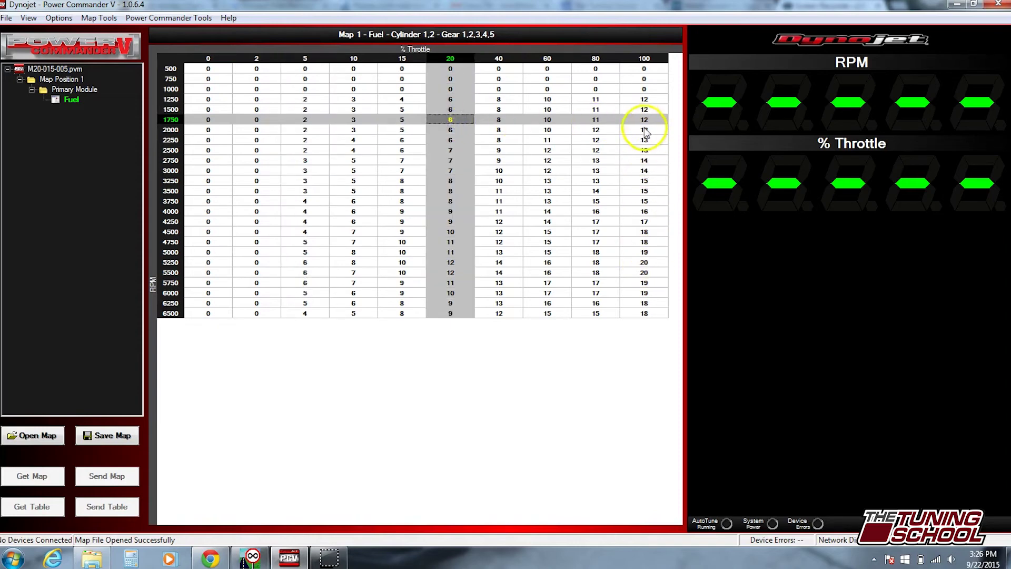
{"action": "left_click_drag", "start_coordinate": [644, 120], "coordinate": [648, 292]}
{"action": "left_click", "coordinate": [645, 253]}
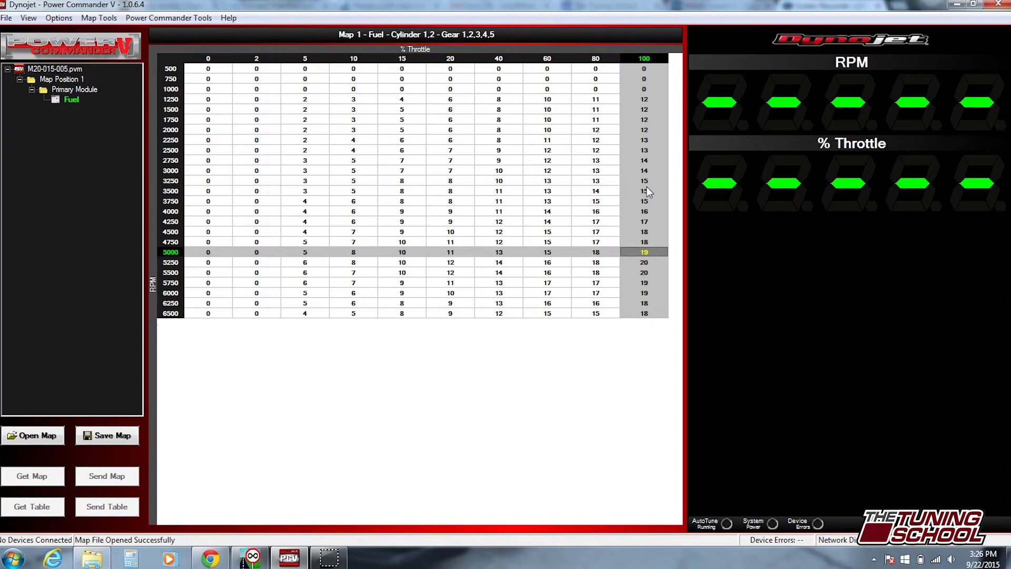
{"action": "left_click", "coordinate": [168, 269]}
{"action": "left_click", "coordinate": [168, 274]}
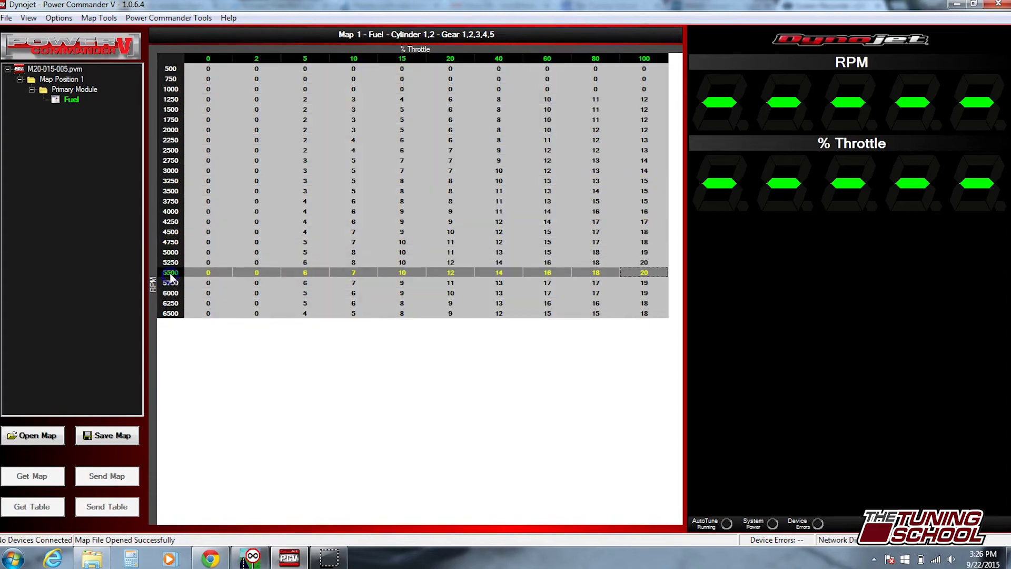
{"action": "left_click", "coordinate": [643, 312]}
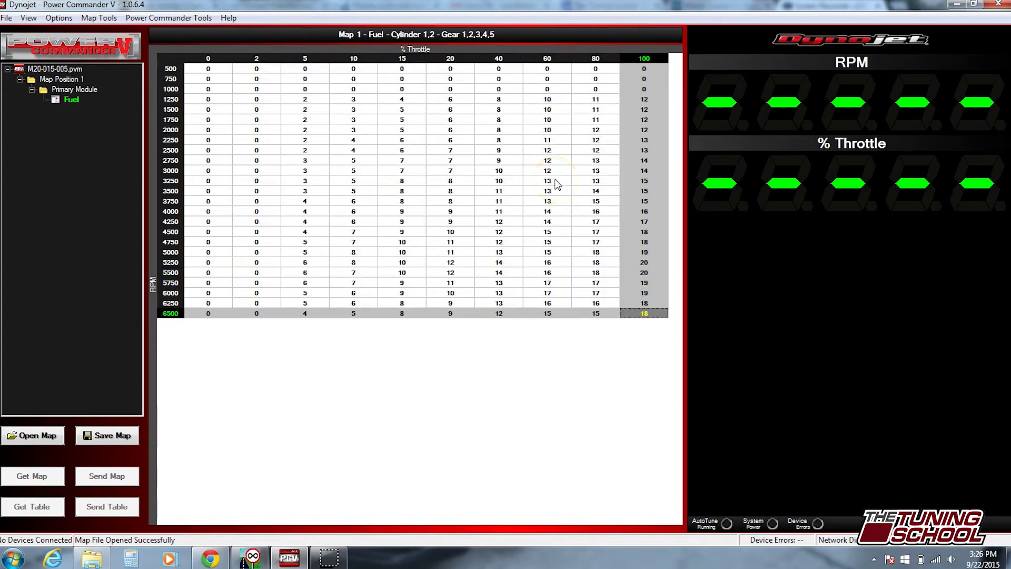